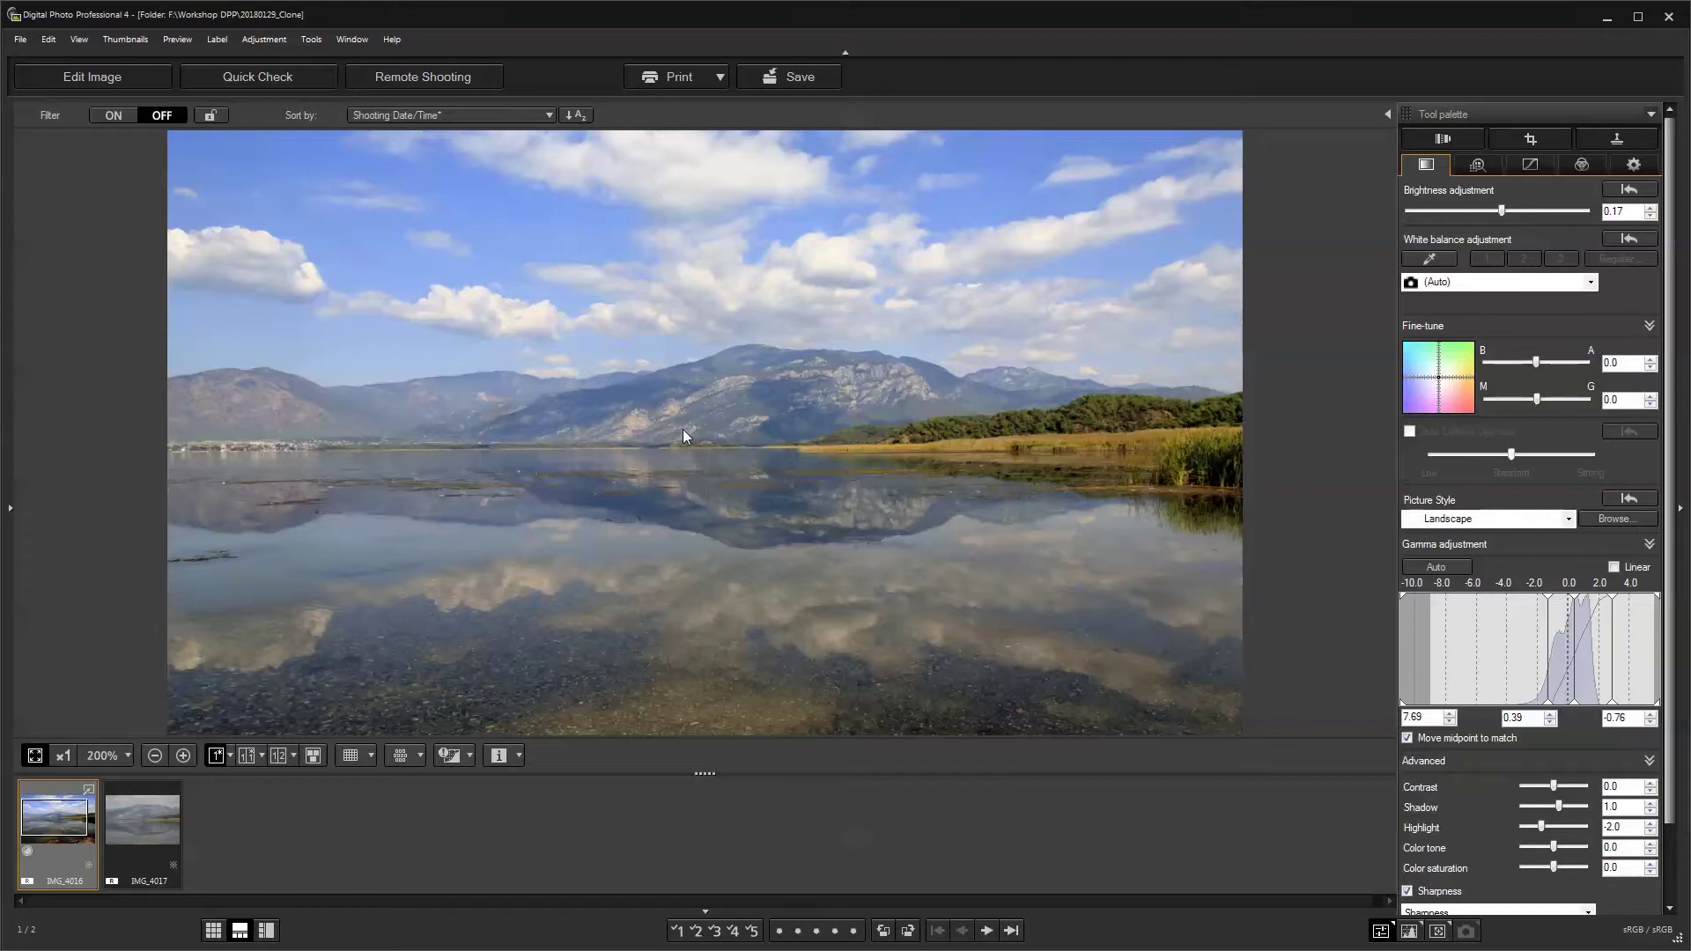
- Compare the edited IMG_4016 with its original side by side in a larger preview, and return to the single-image view
click(247, 756)
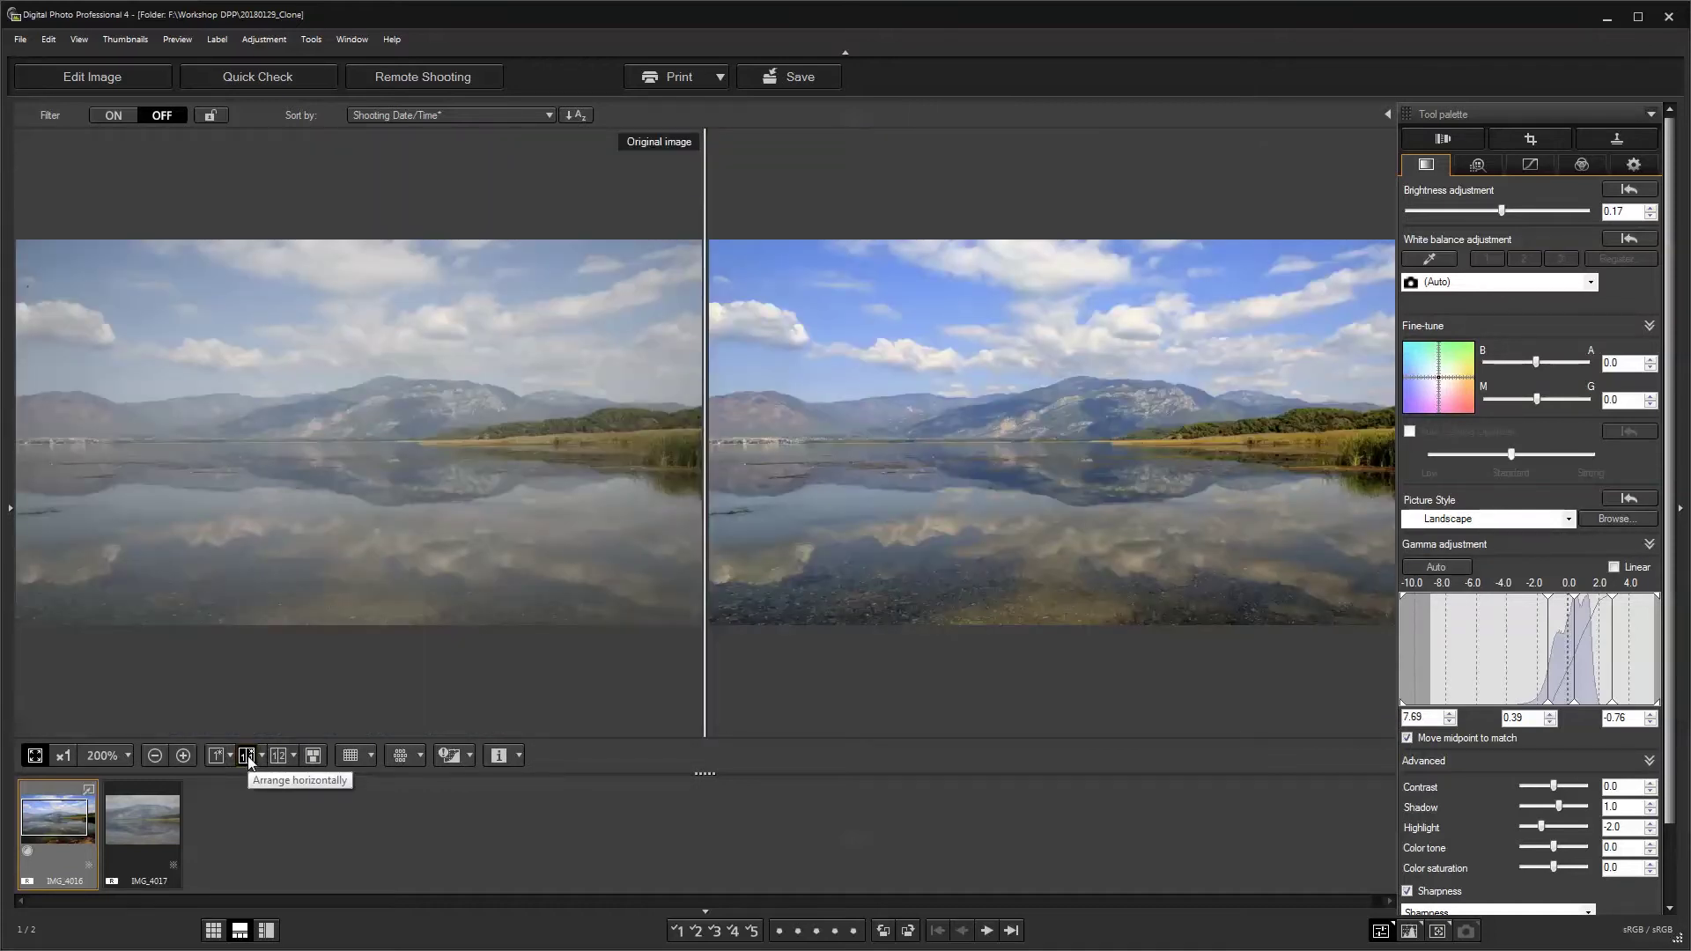
click(1682, 510)
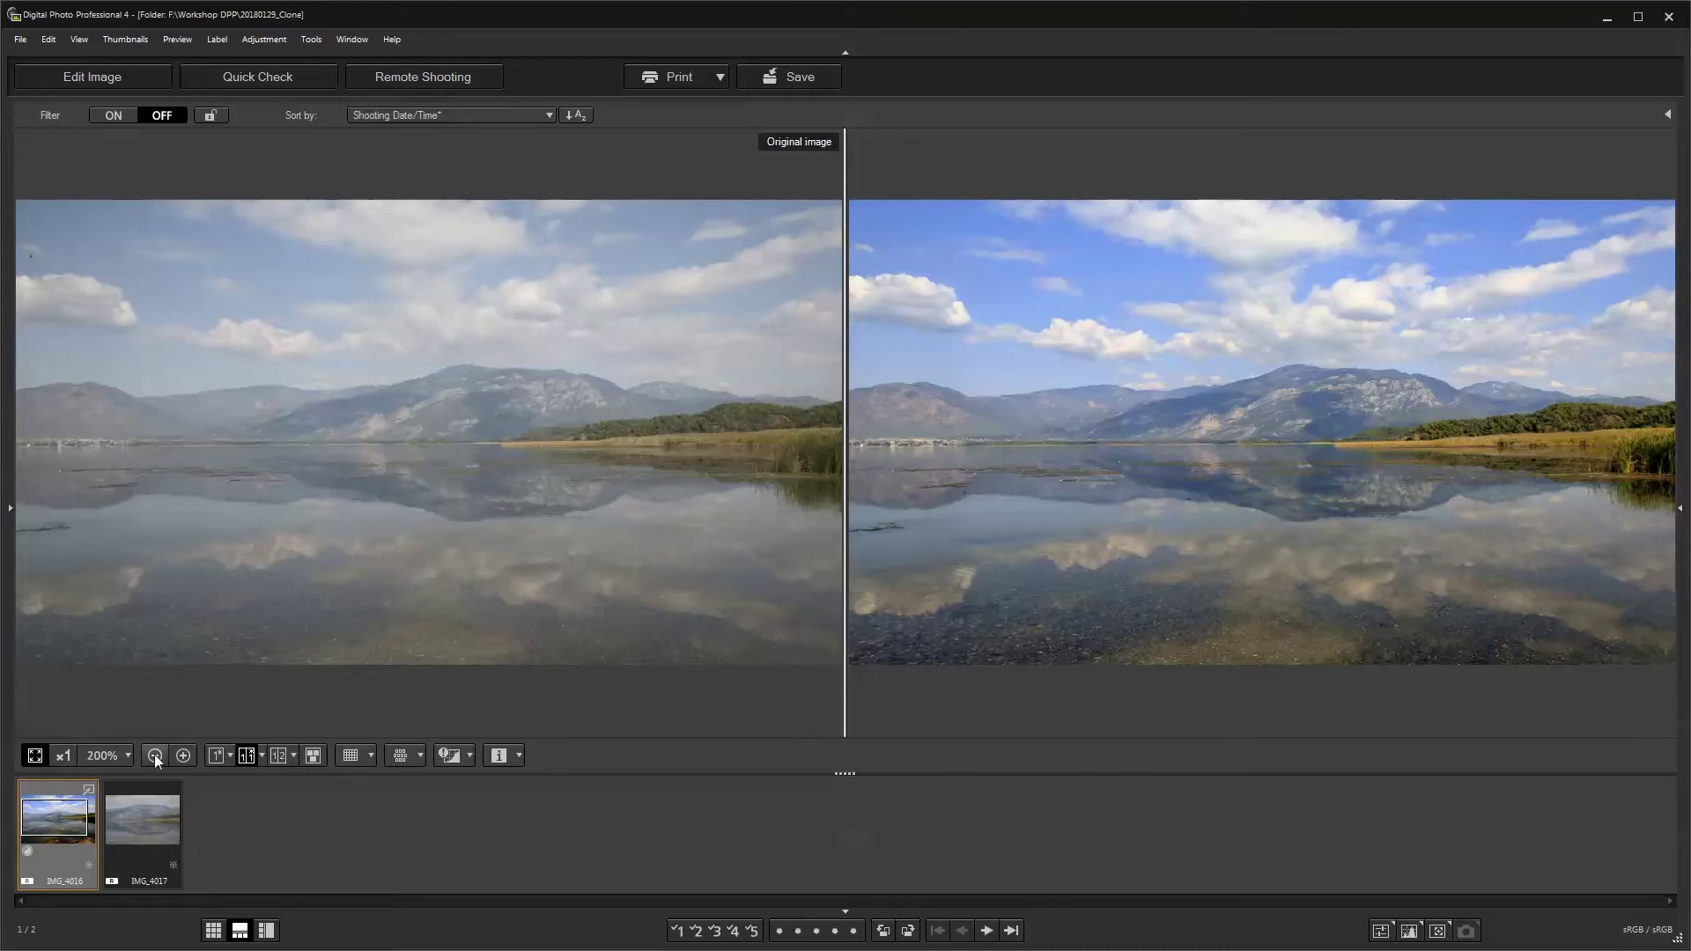
click(215, 755)
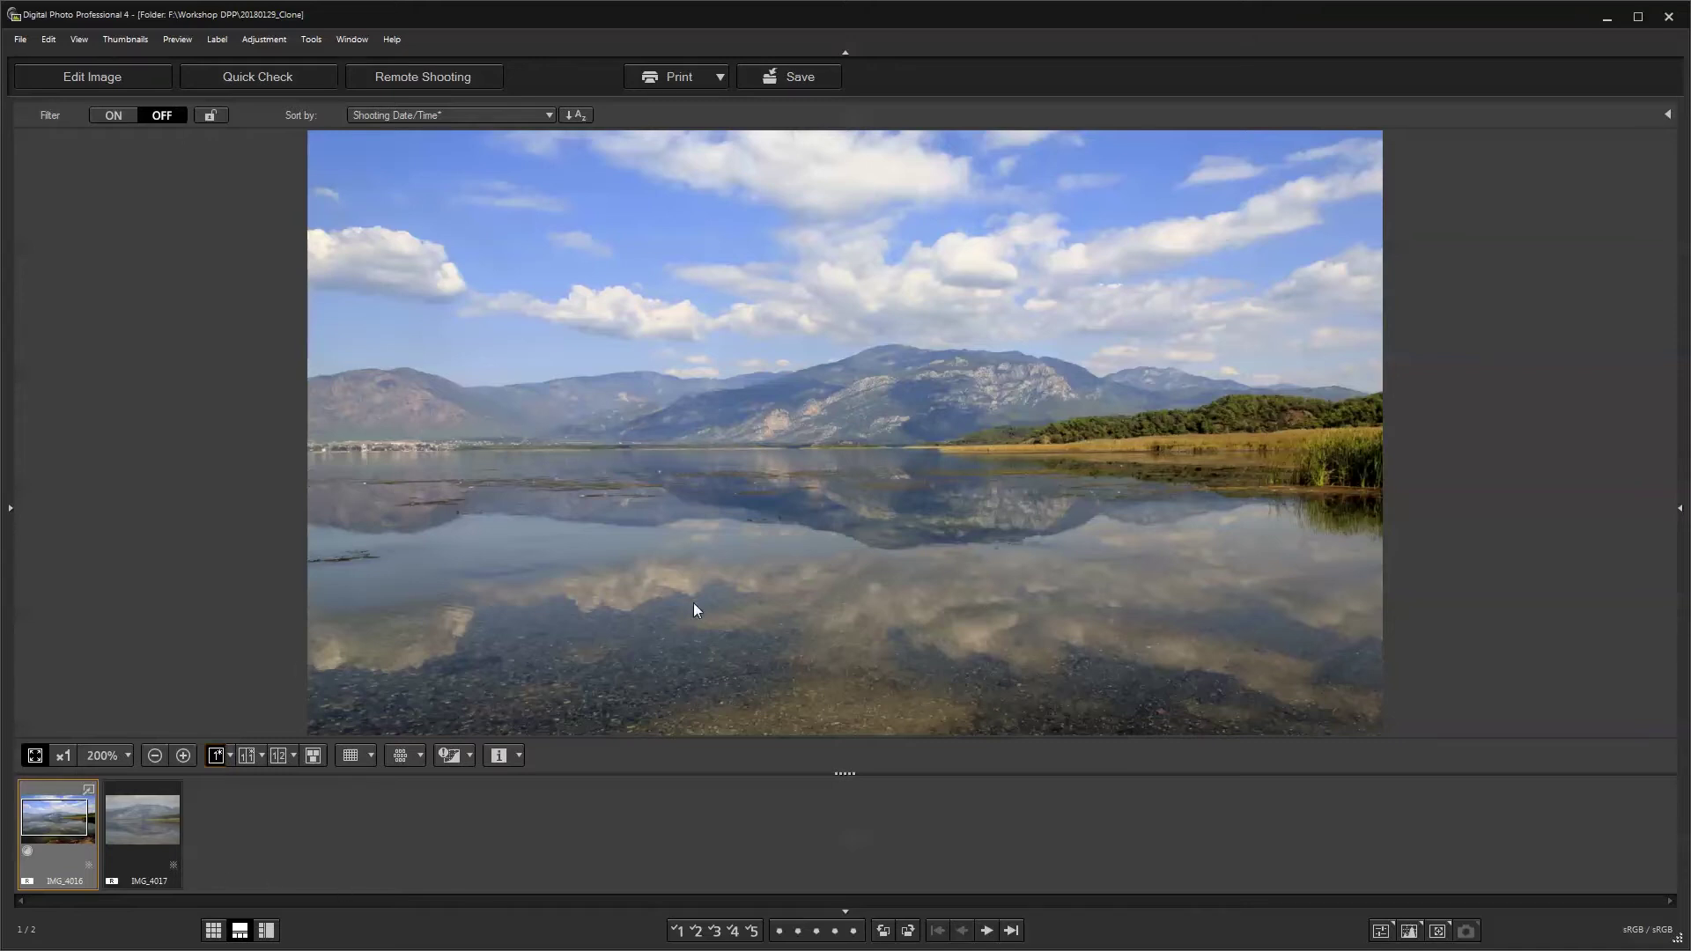
- Copy the edit recipe from IMG_4016 and paste it onto IMG_4017
click(150, 819)
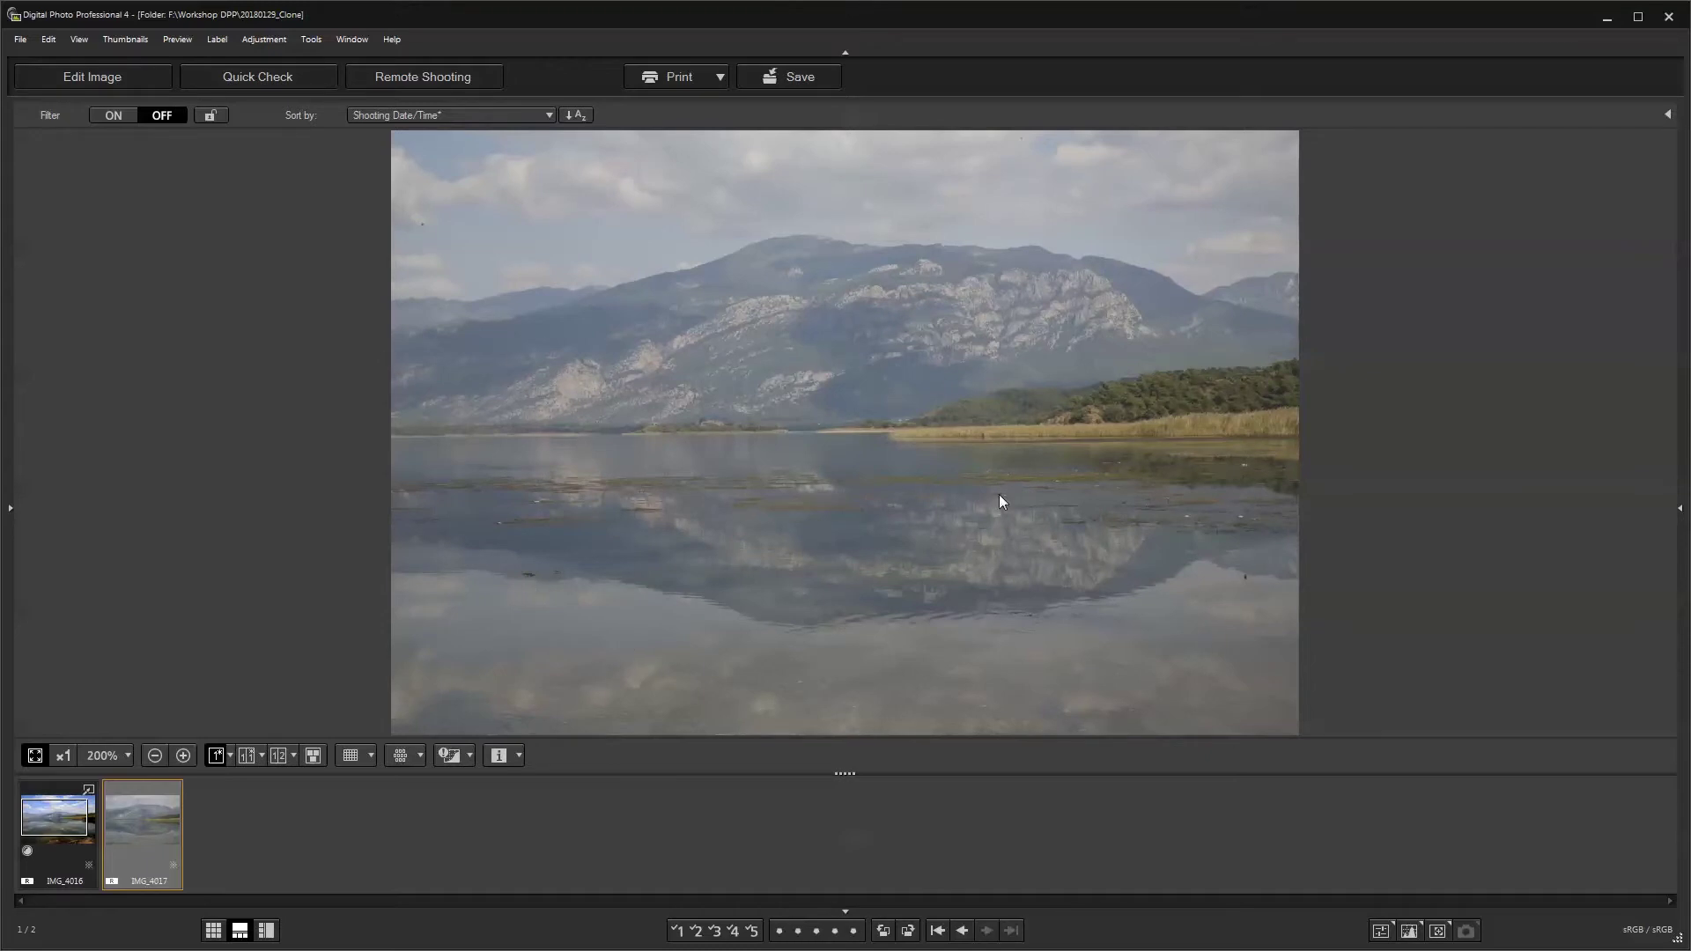
click(45, 821)
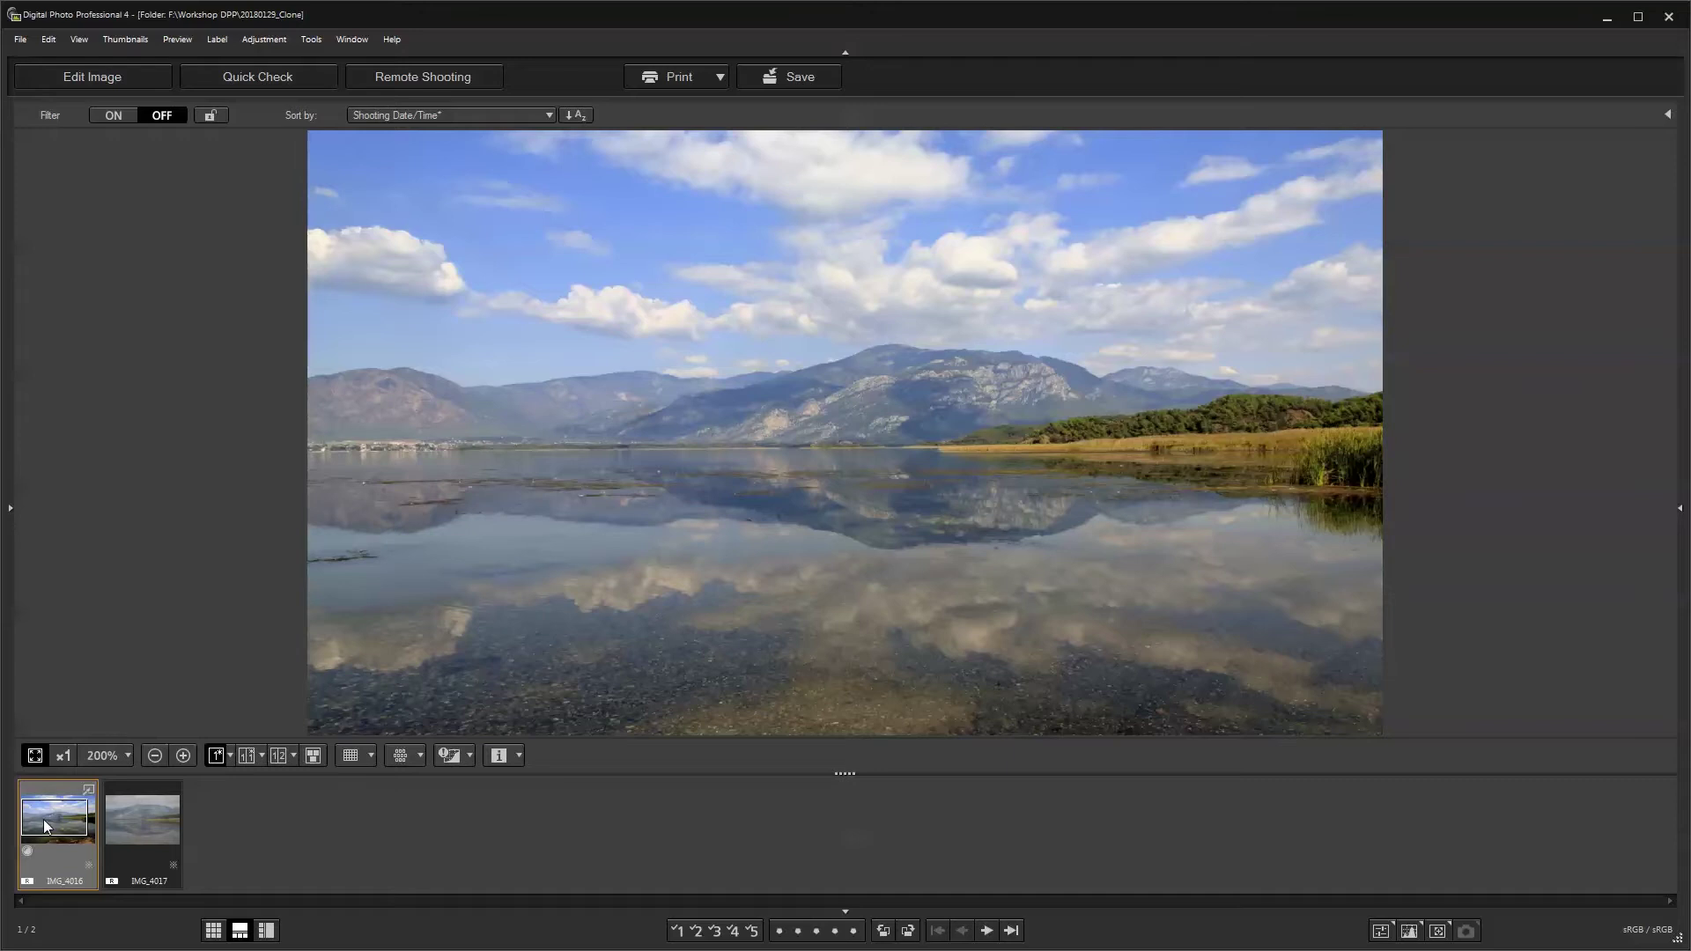
click(132, 819)
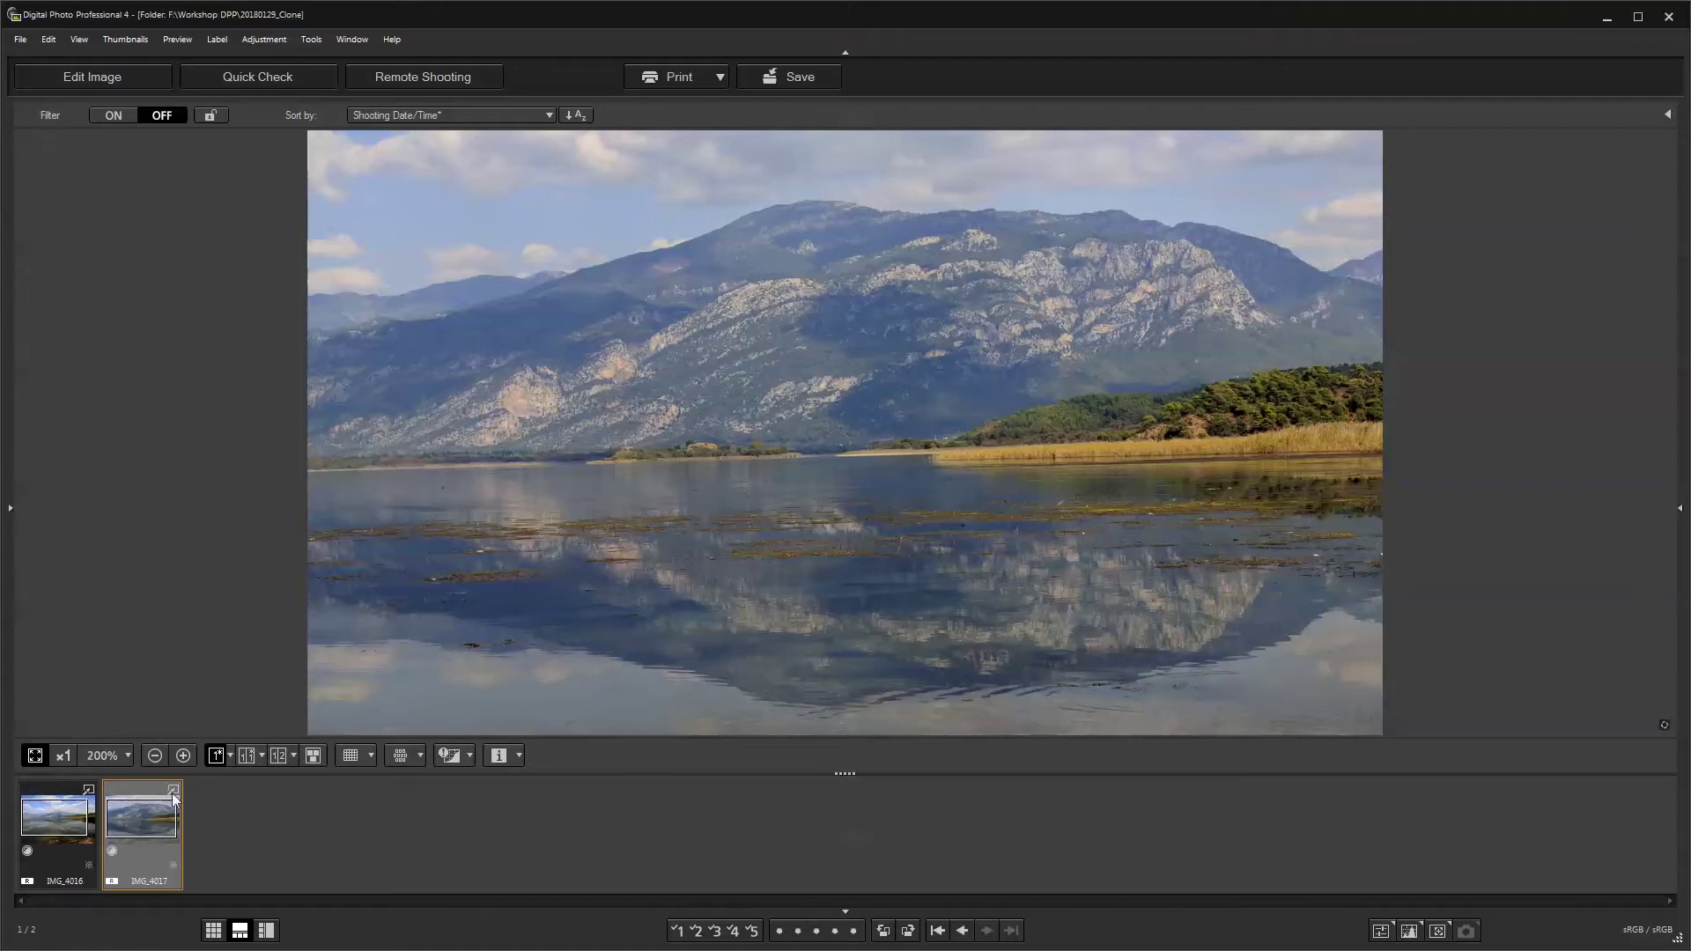
- Set the crop angle of IMG_4017 to 0.00 and move its 16:9 crop area to X 25, Y 277
click(1682, 511)
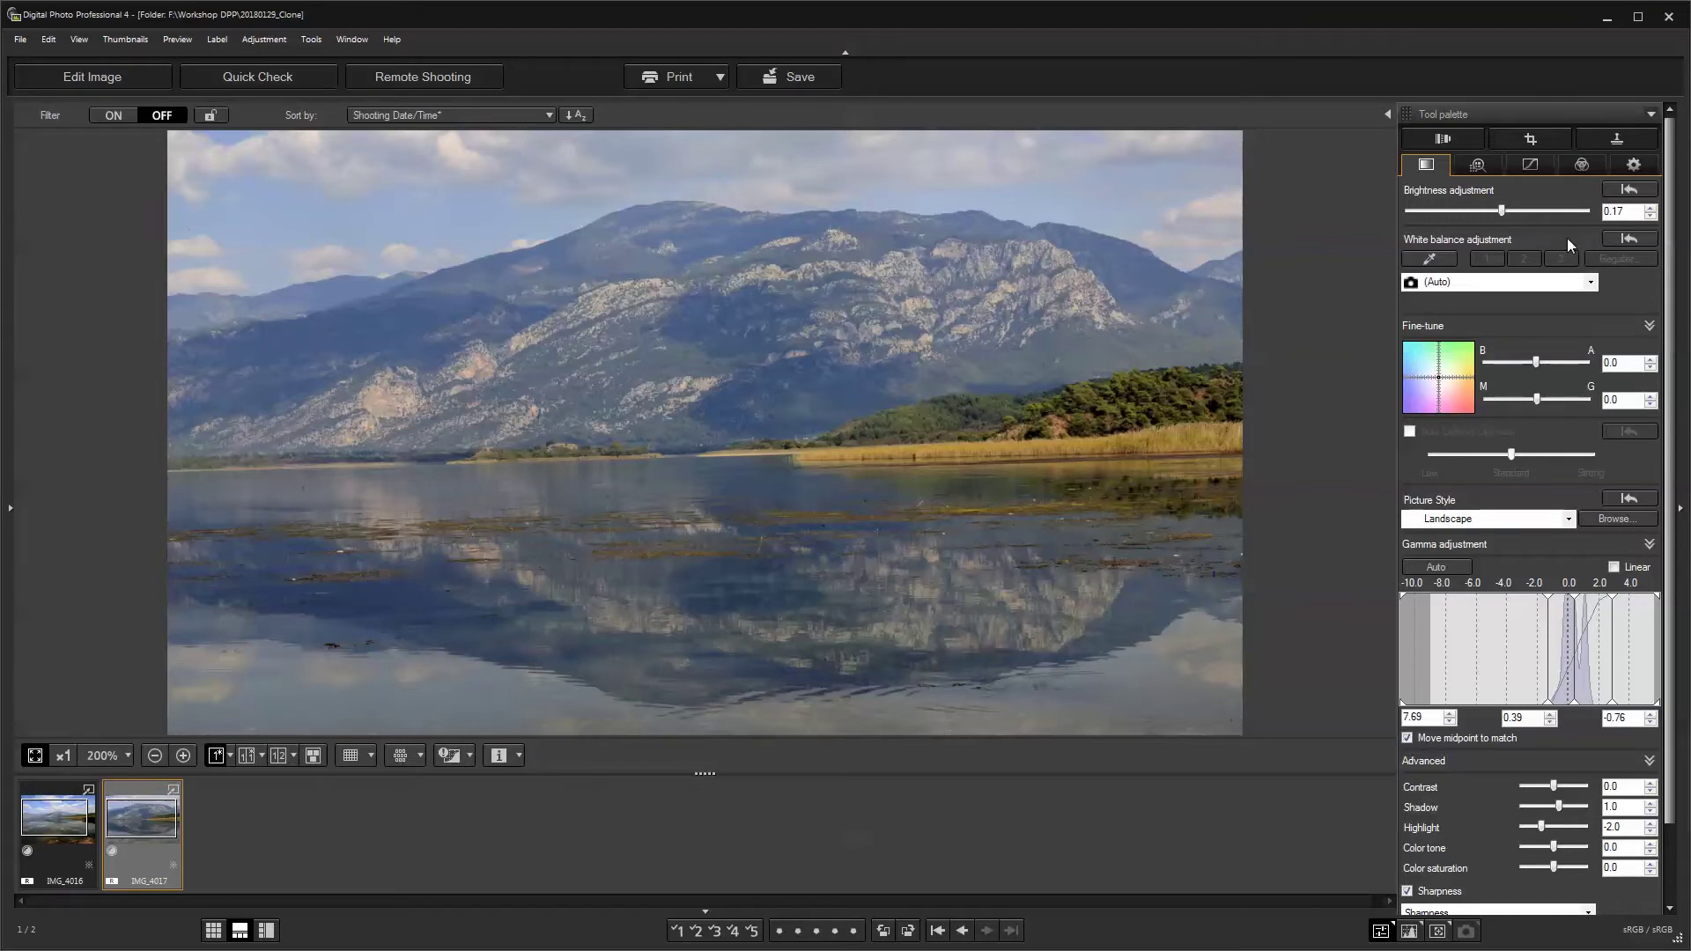
click(1518, 142)
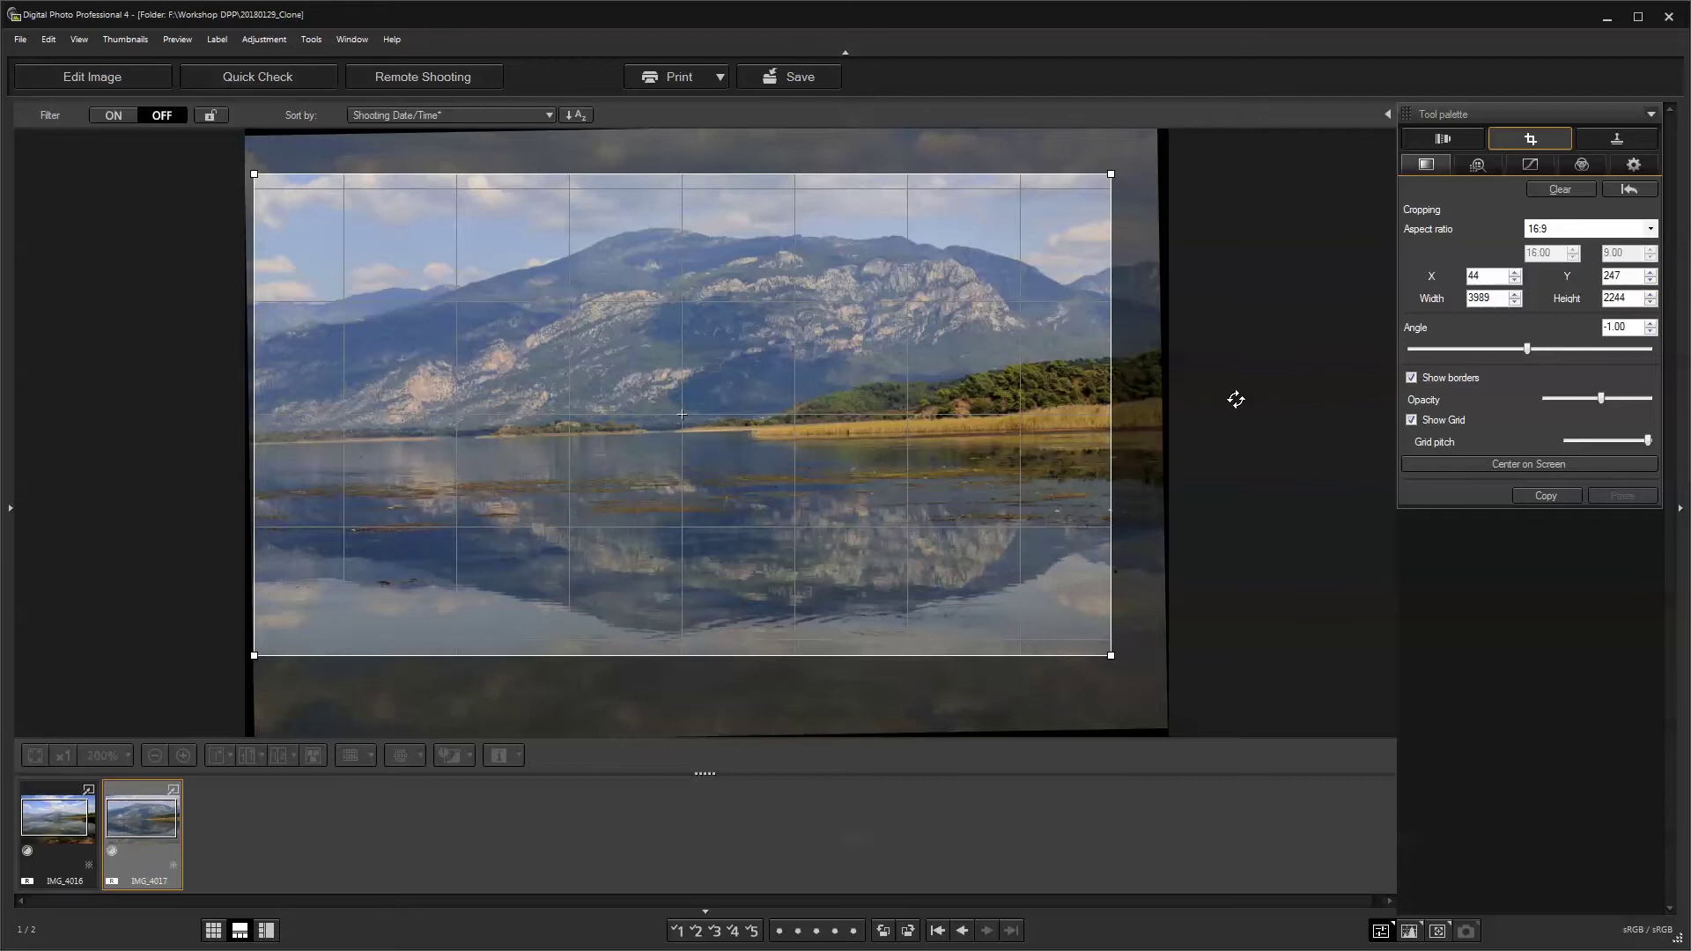
drag(1235, 399, 1233, 403)
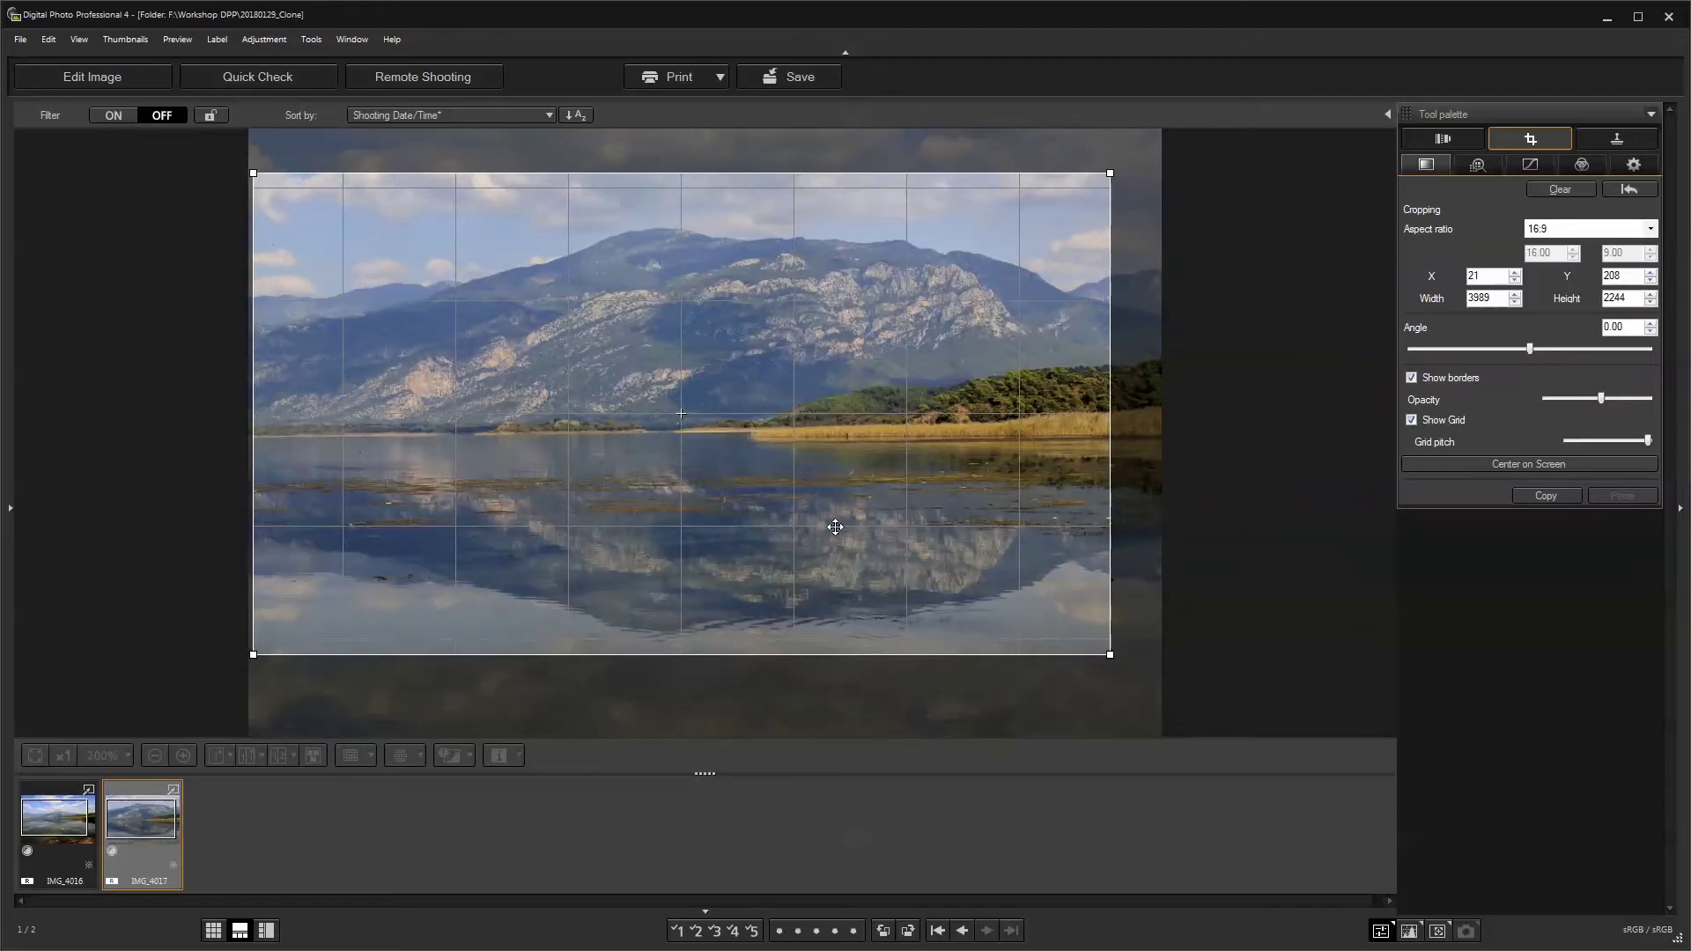
drag(627, 490, 624, 504)
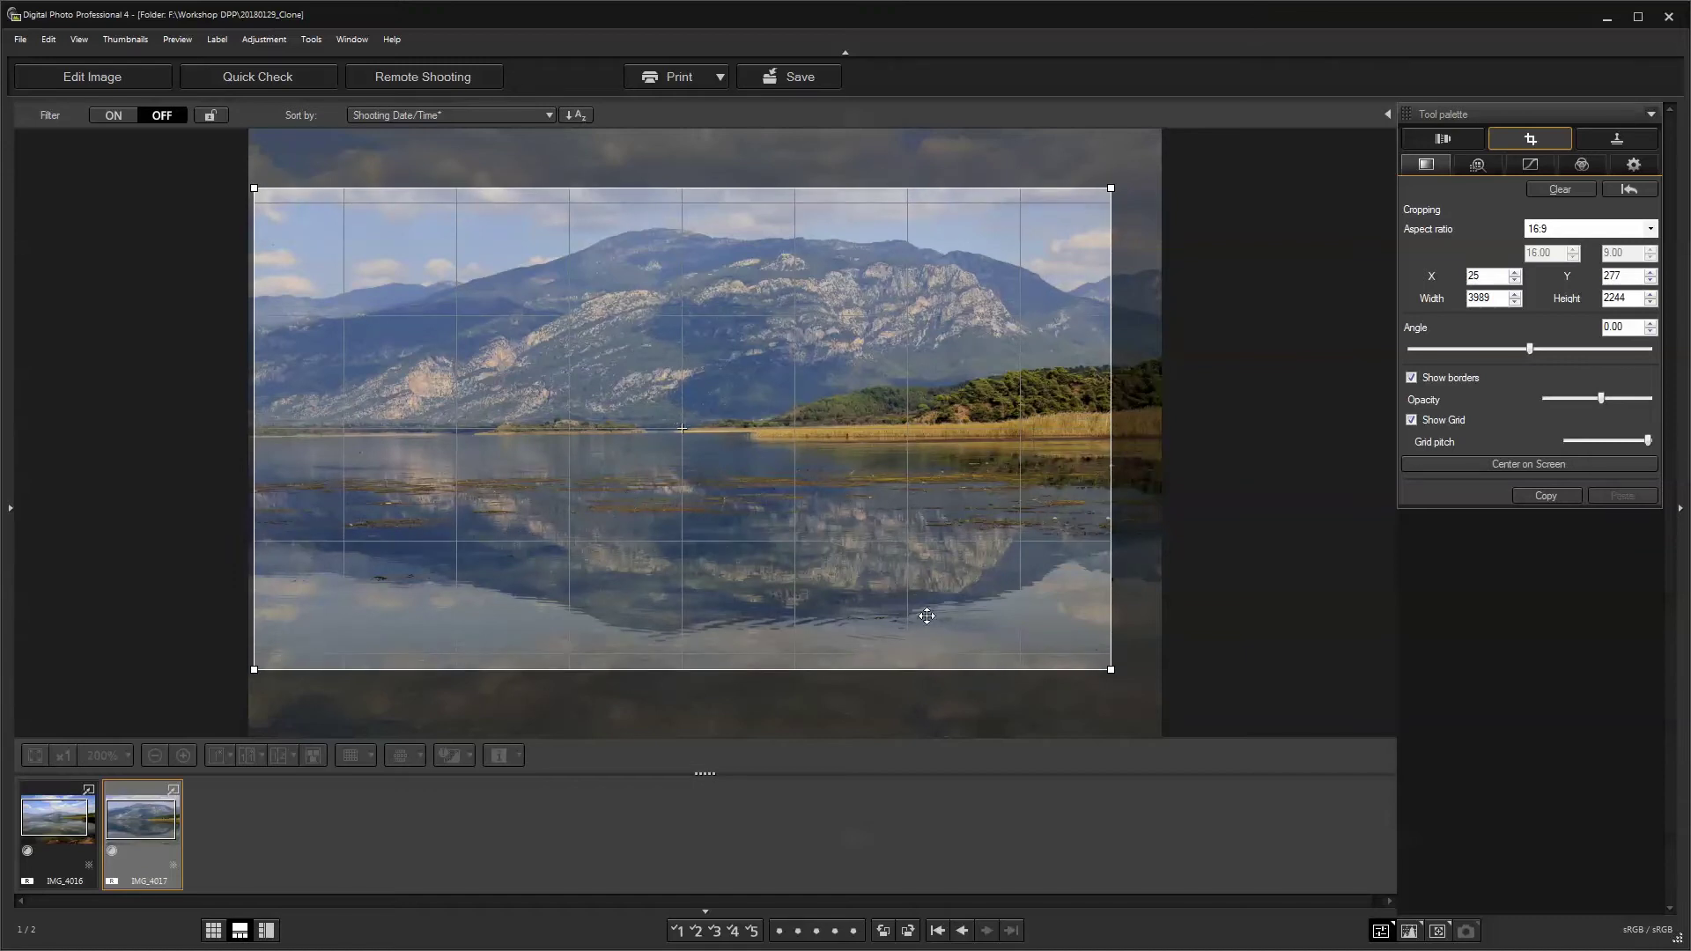
click(1432, 168)
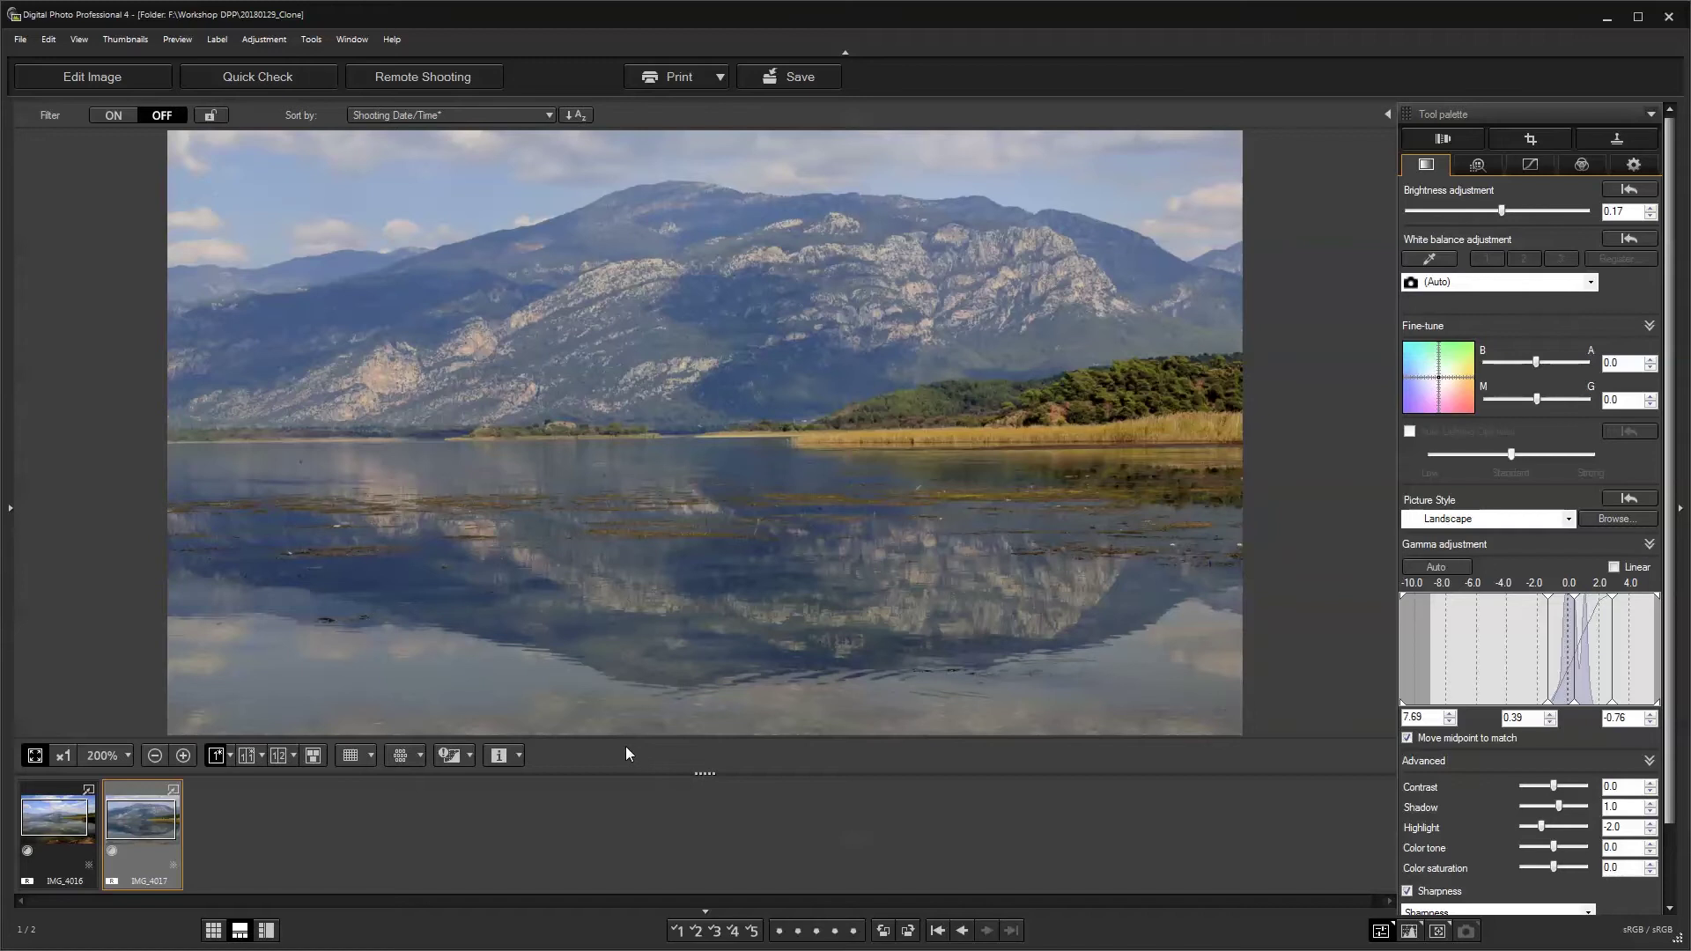
- Review the edited IMG_4016 and IMG_4017 in turn, and look at the recipe commands available for IMG_4016
click(54, 821)
click(123, 823)
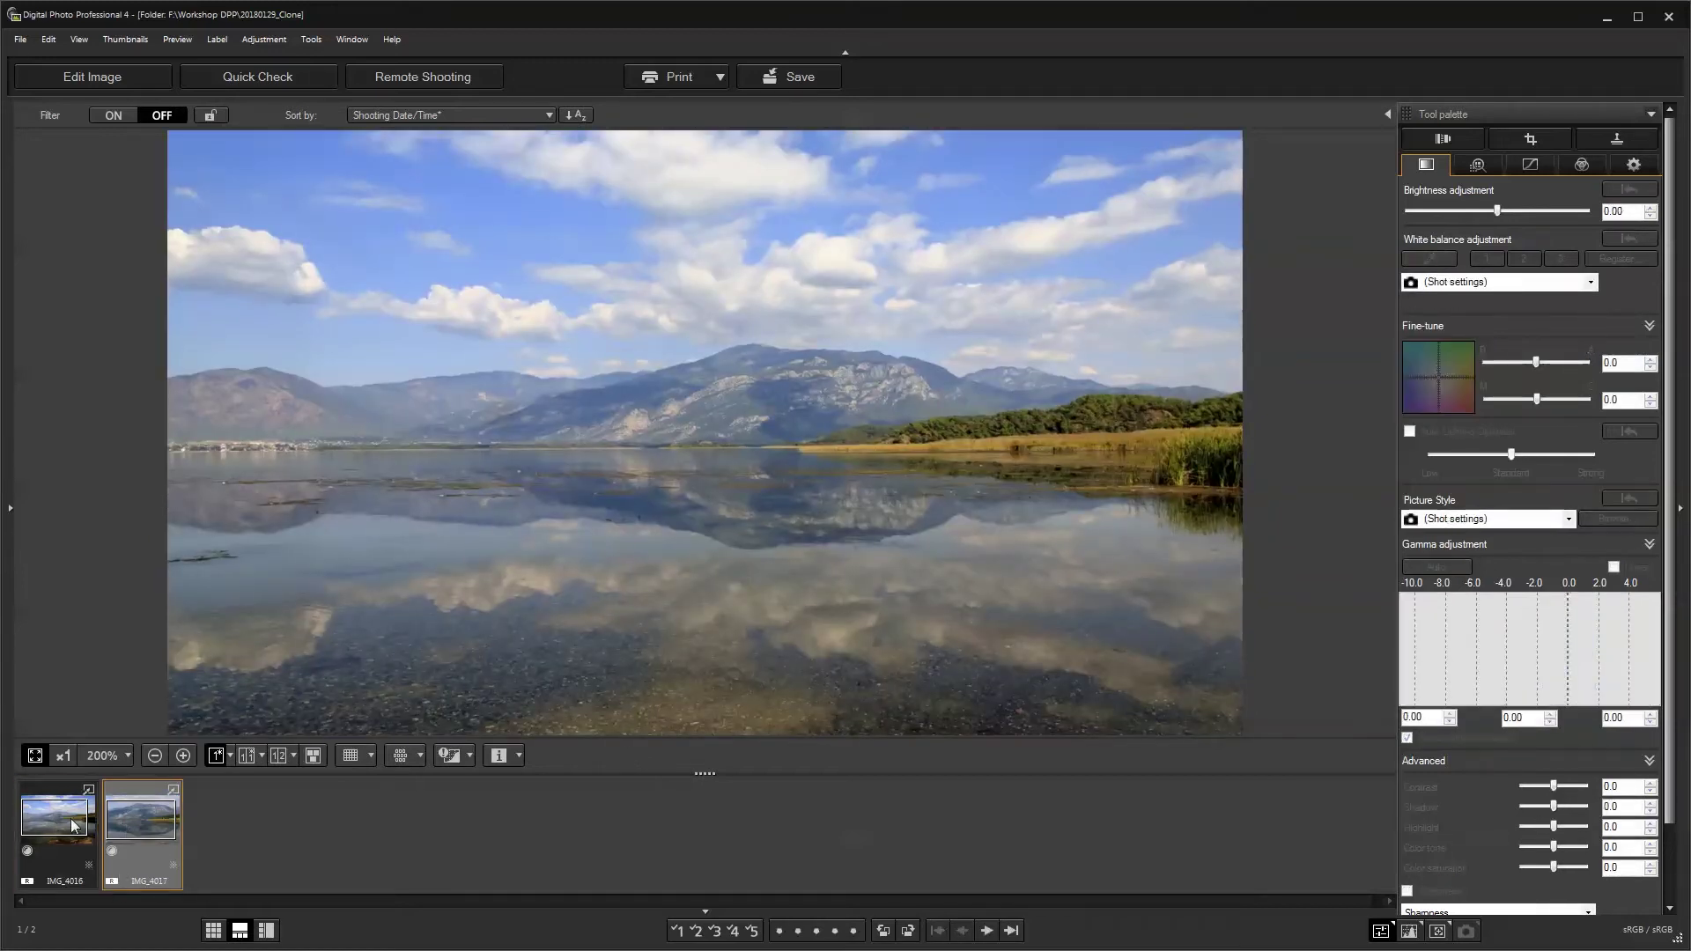
click(50, 815)
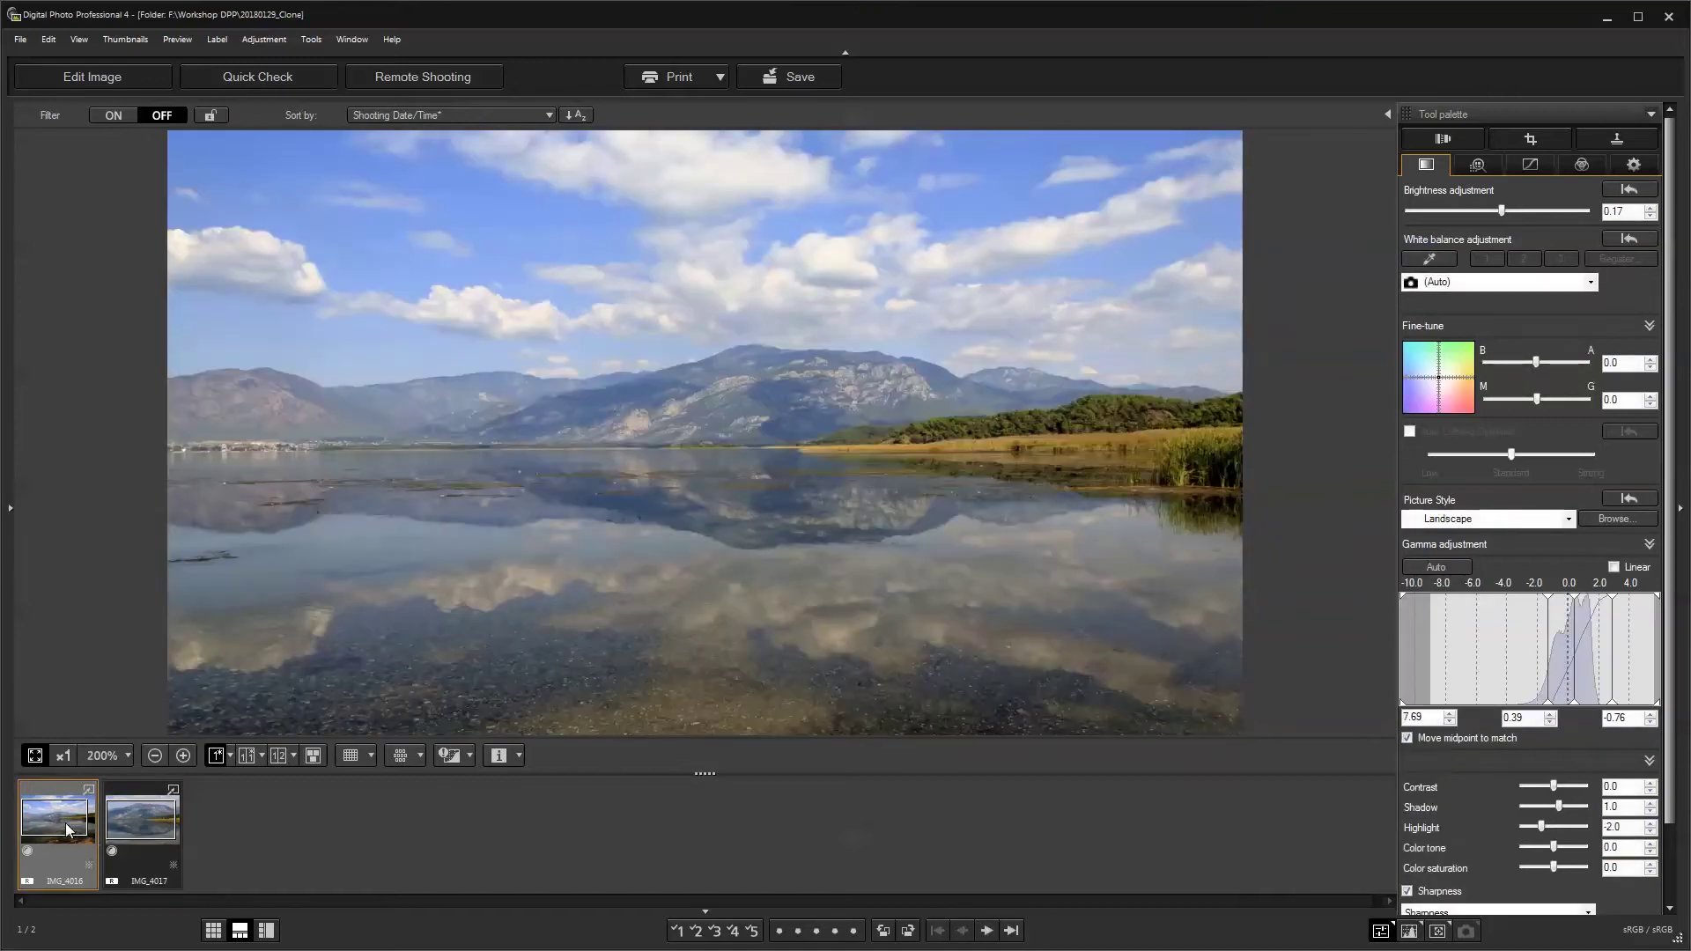
right_click(67, 828)
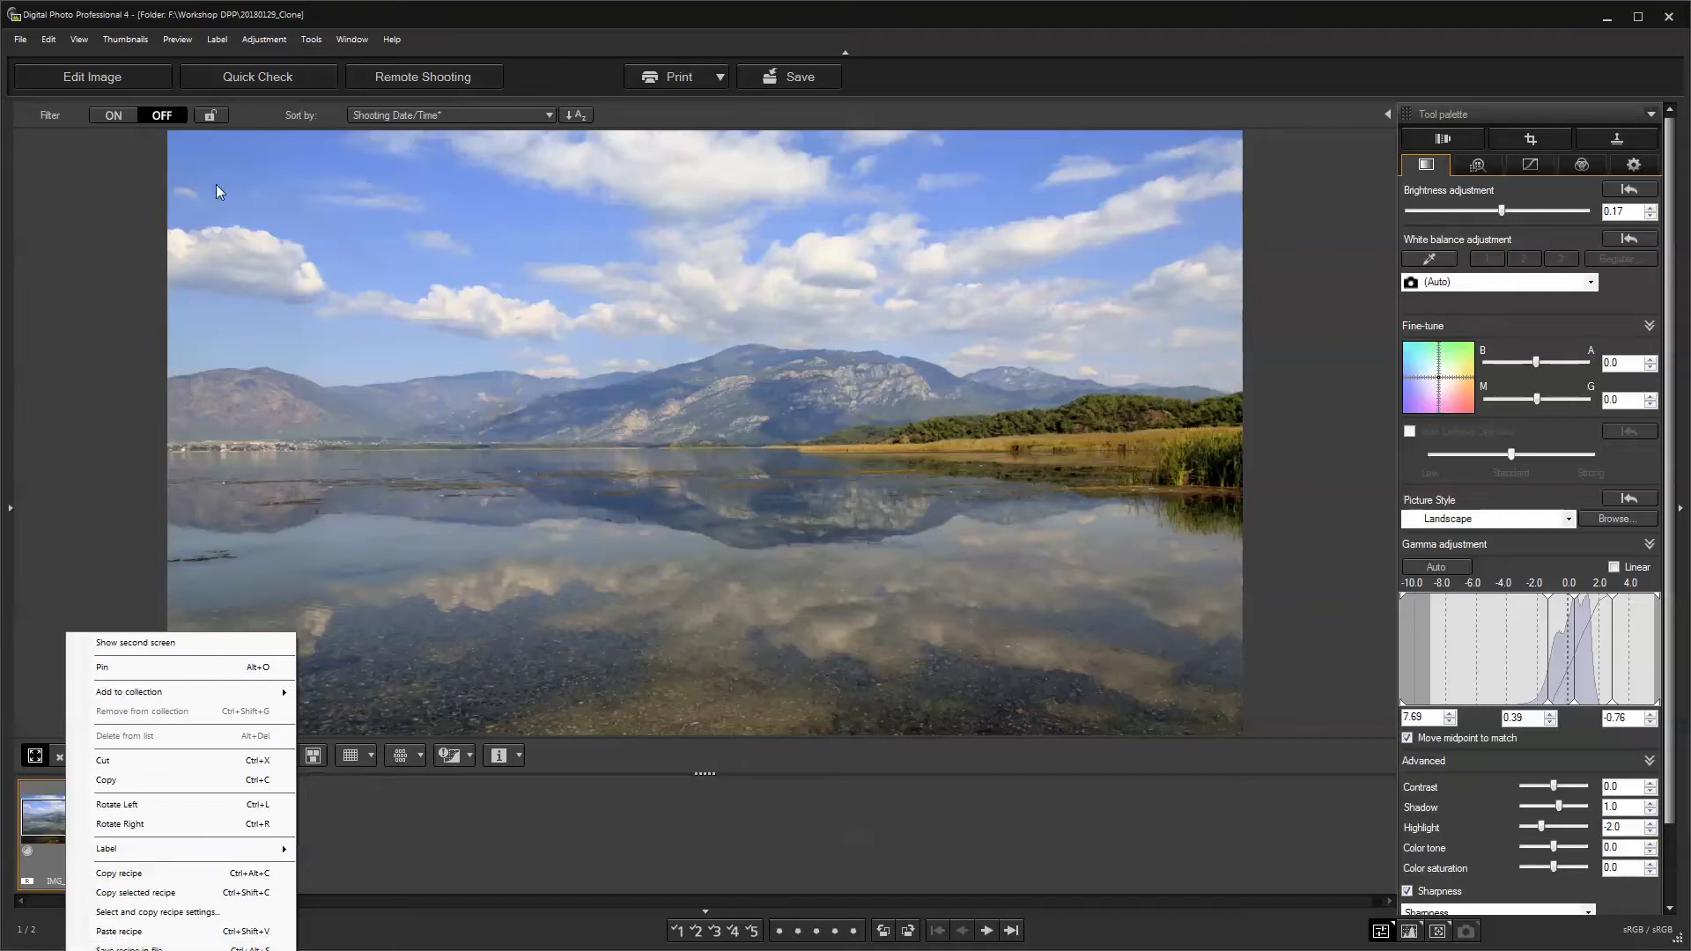
- Switch to the 20180129_Lenscorrecties folder and save the edits of all changed images
click(11, 508)
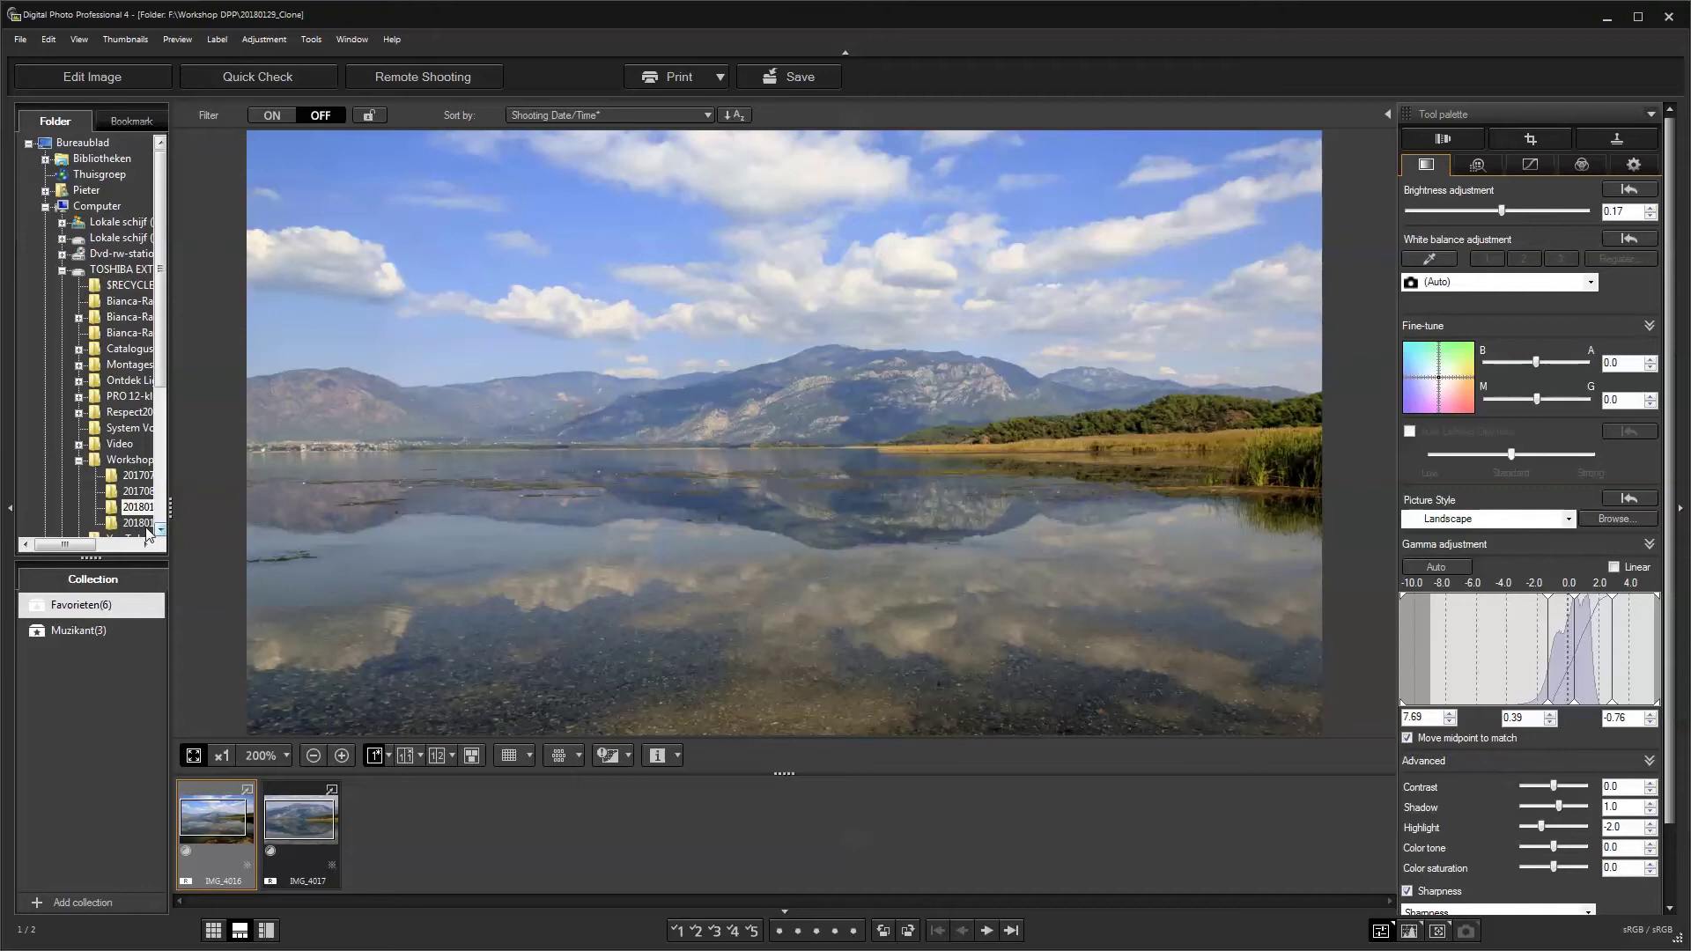
drag(88, 546, 116, 548)
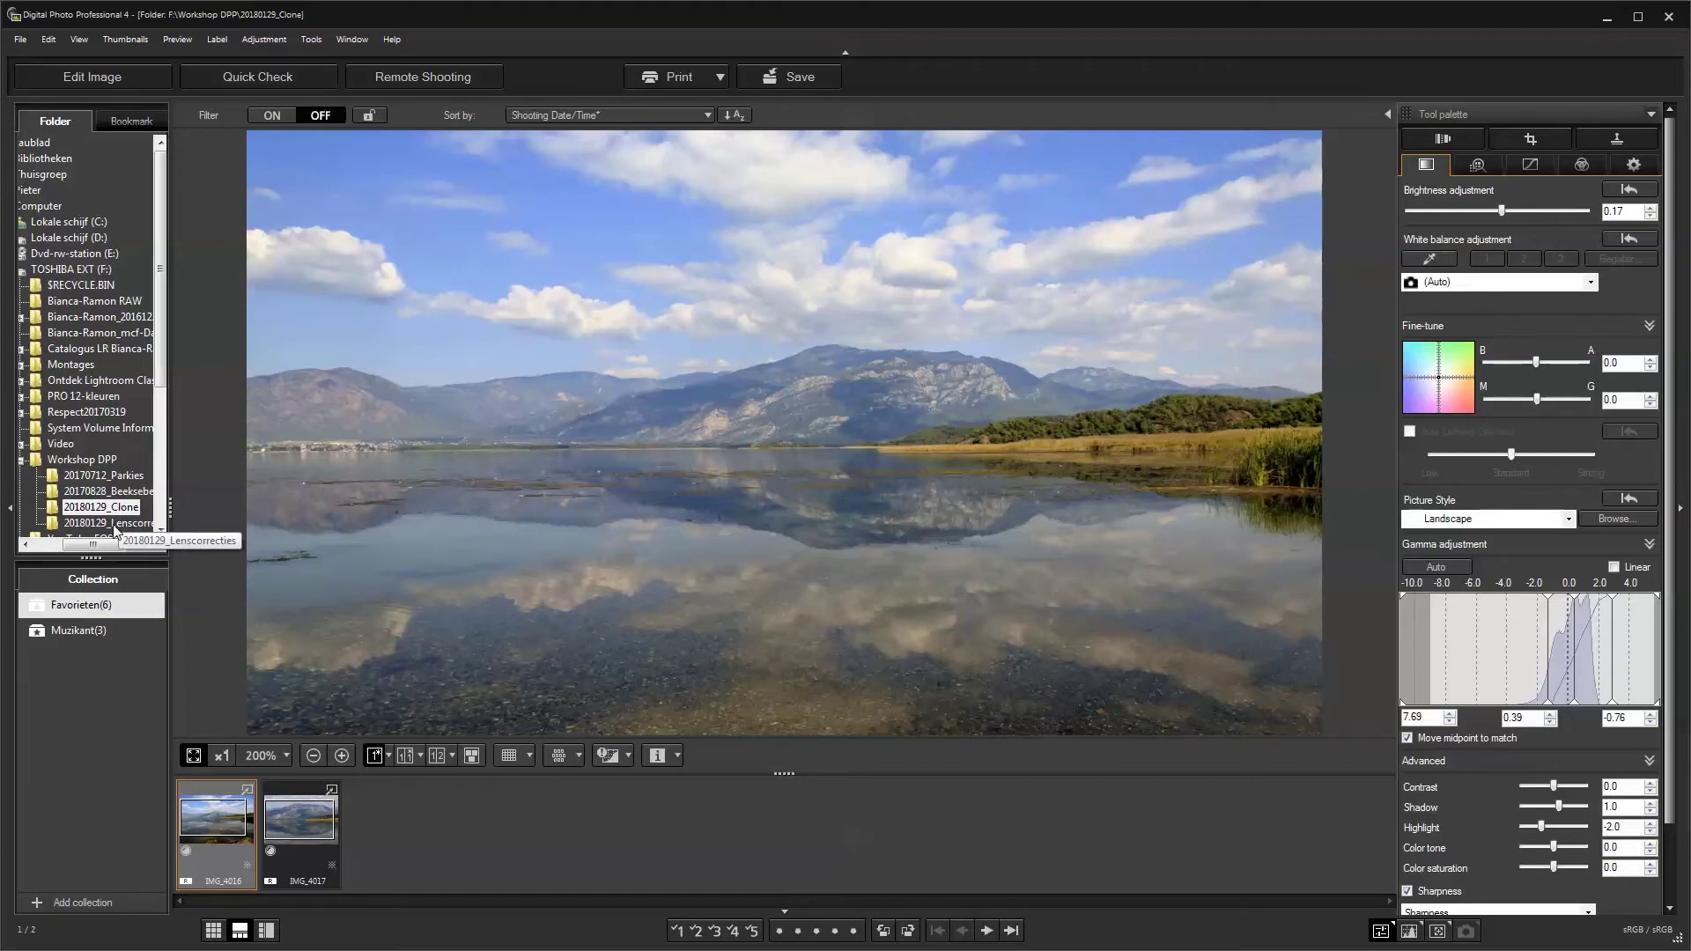
click(113, 524)
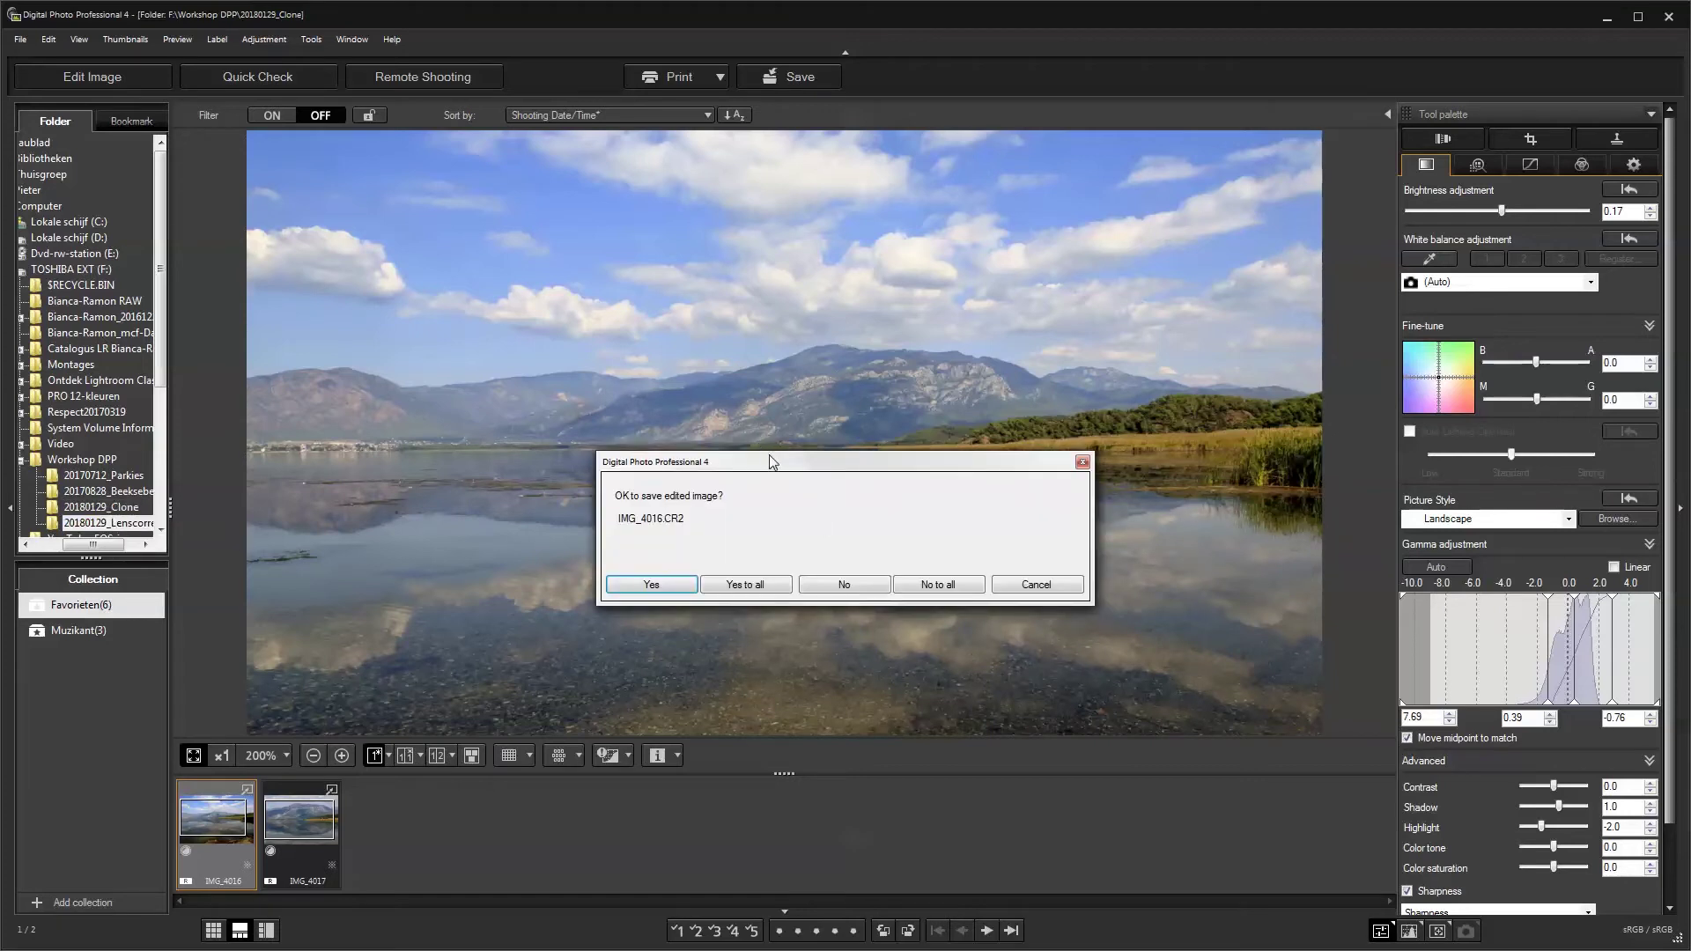
drag(769, 456, 722, 326)
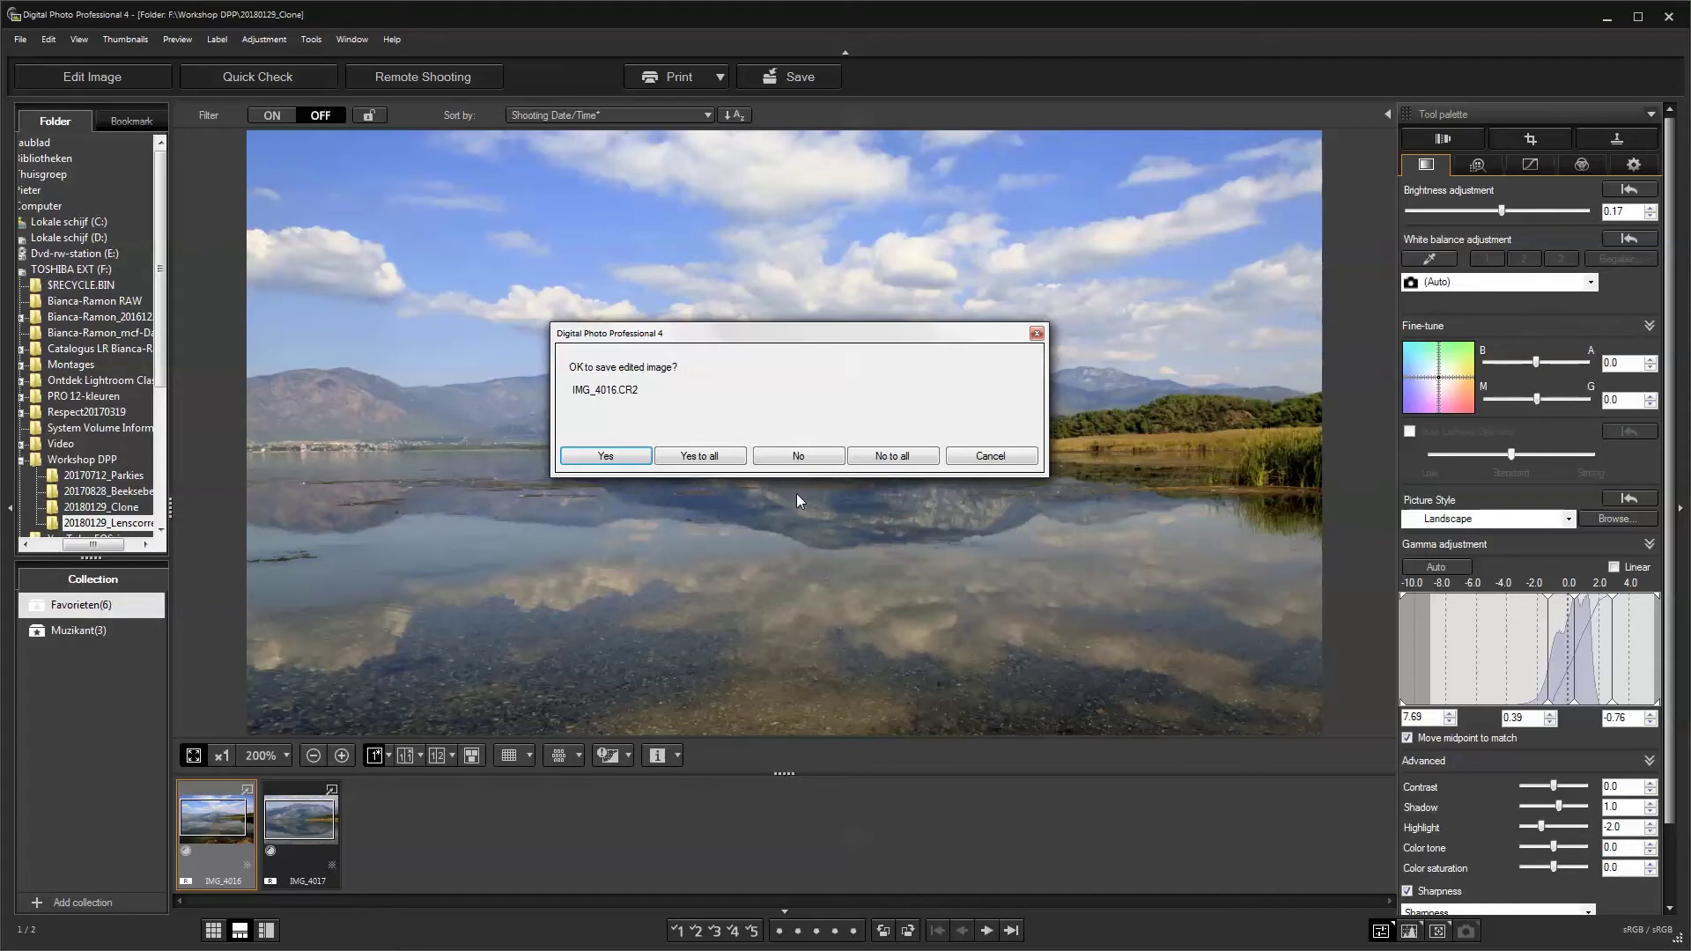
click(708, 456)
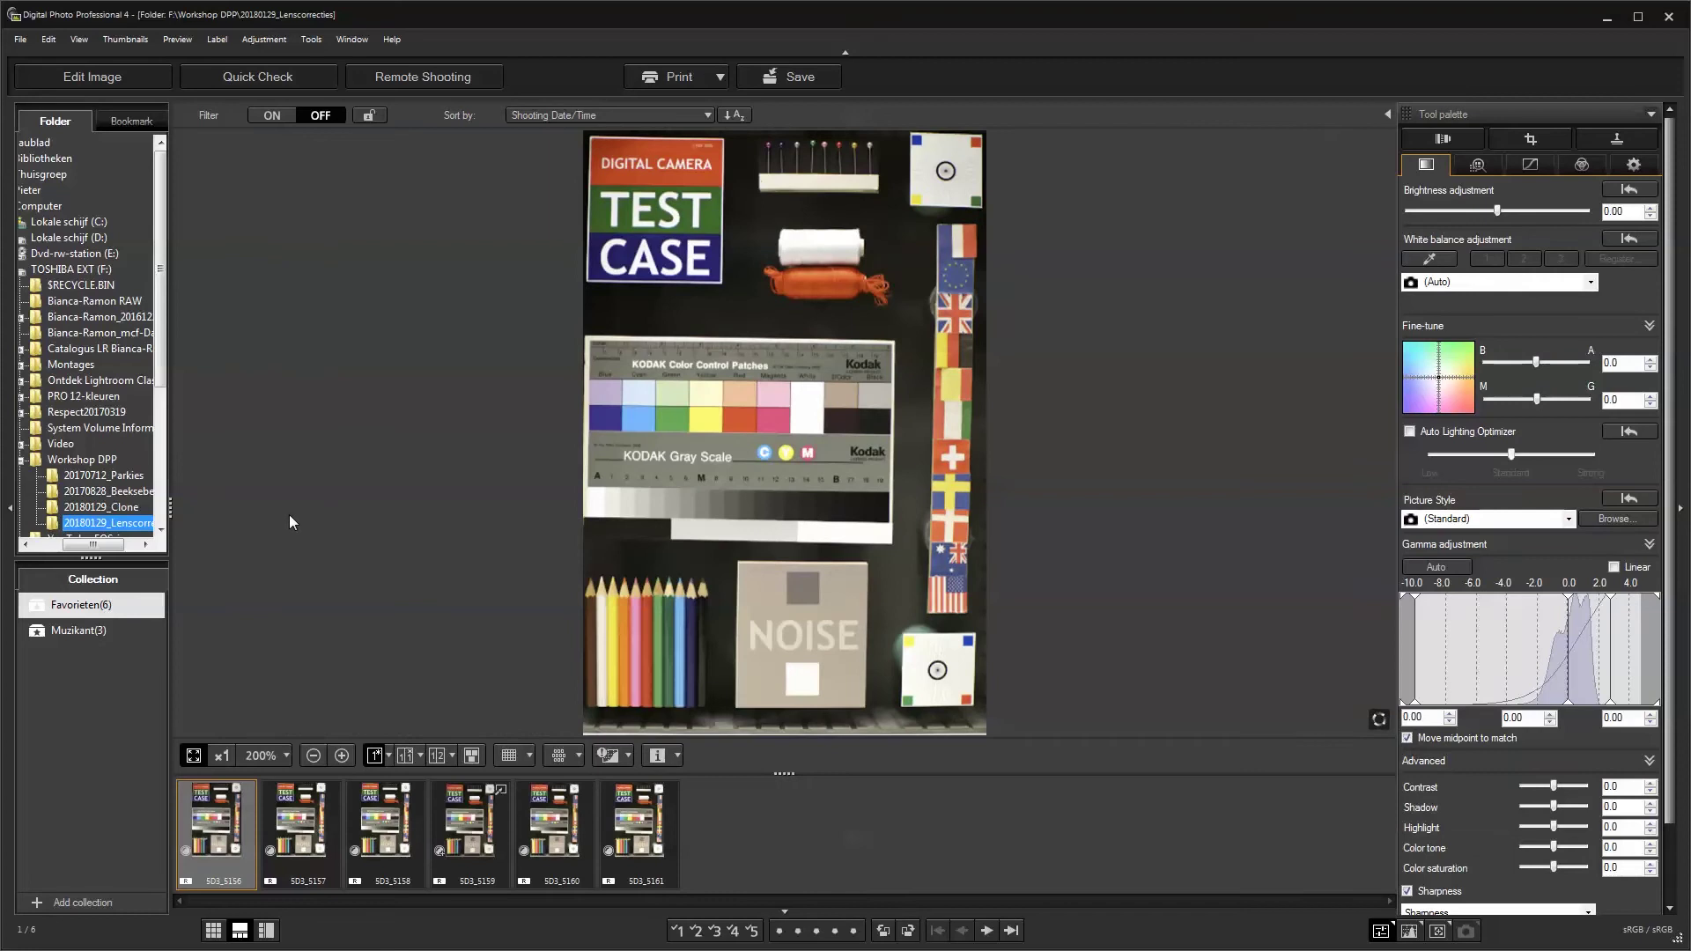
- Return to the 20180129_Clone folder and hide the folder tree
click(97, 507)
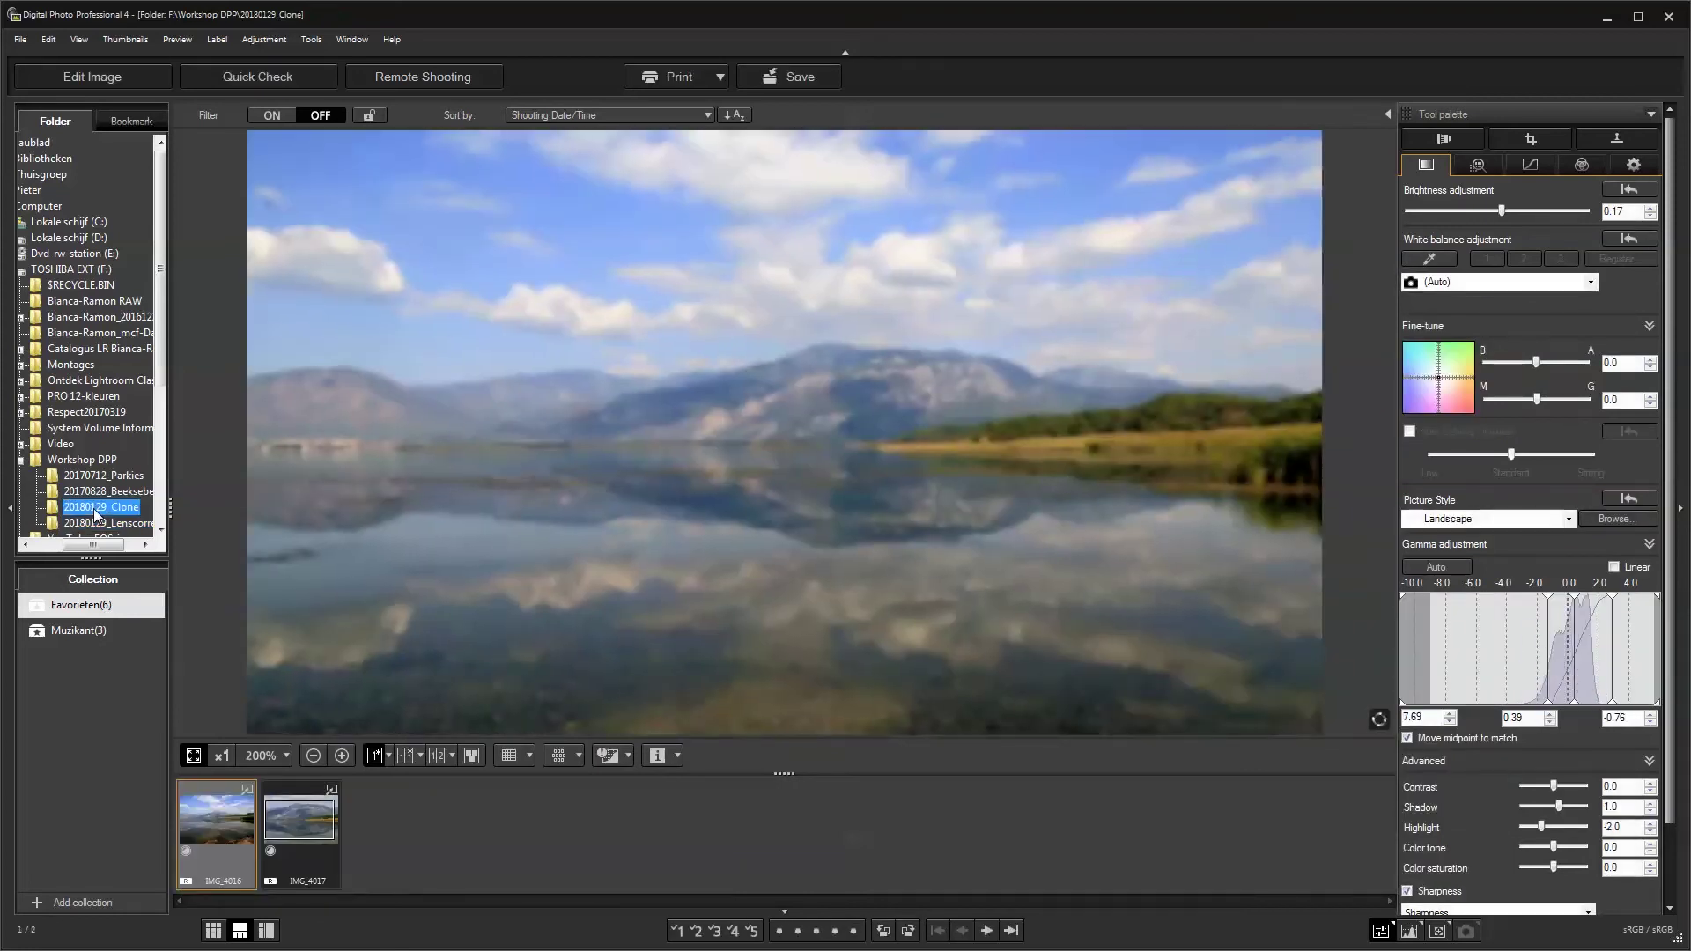
click(10, 510)
click(9, 509)
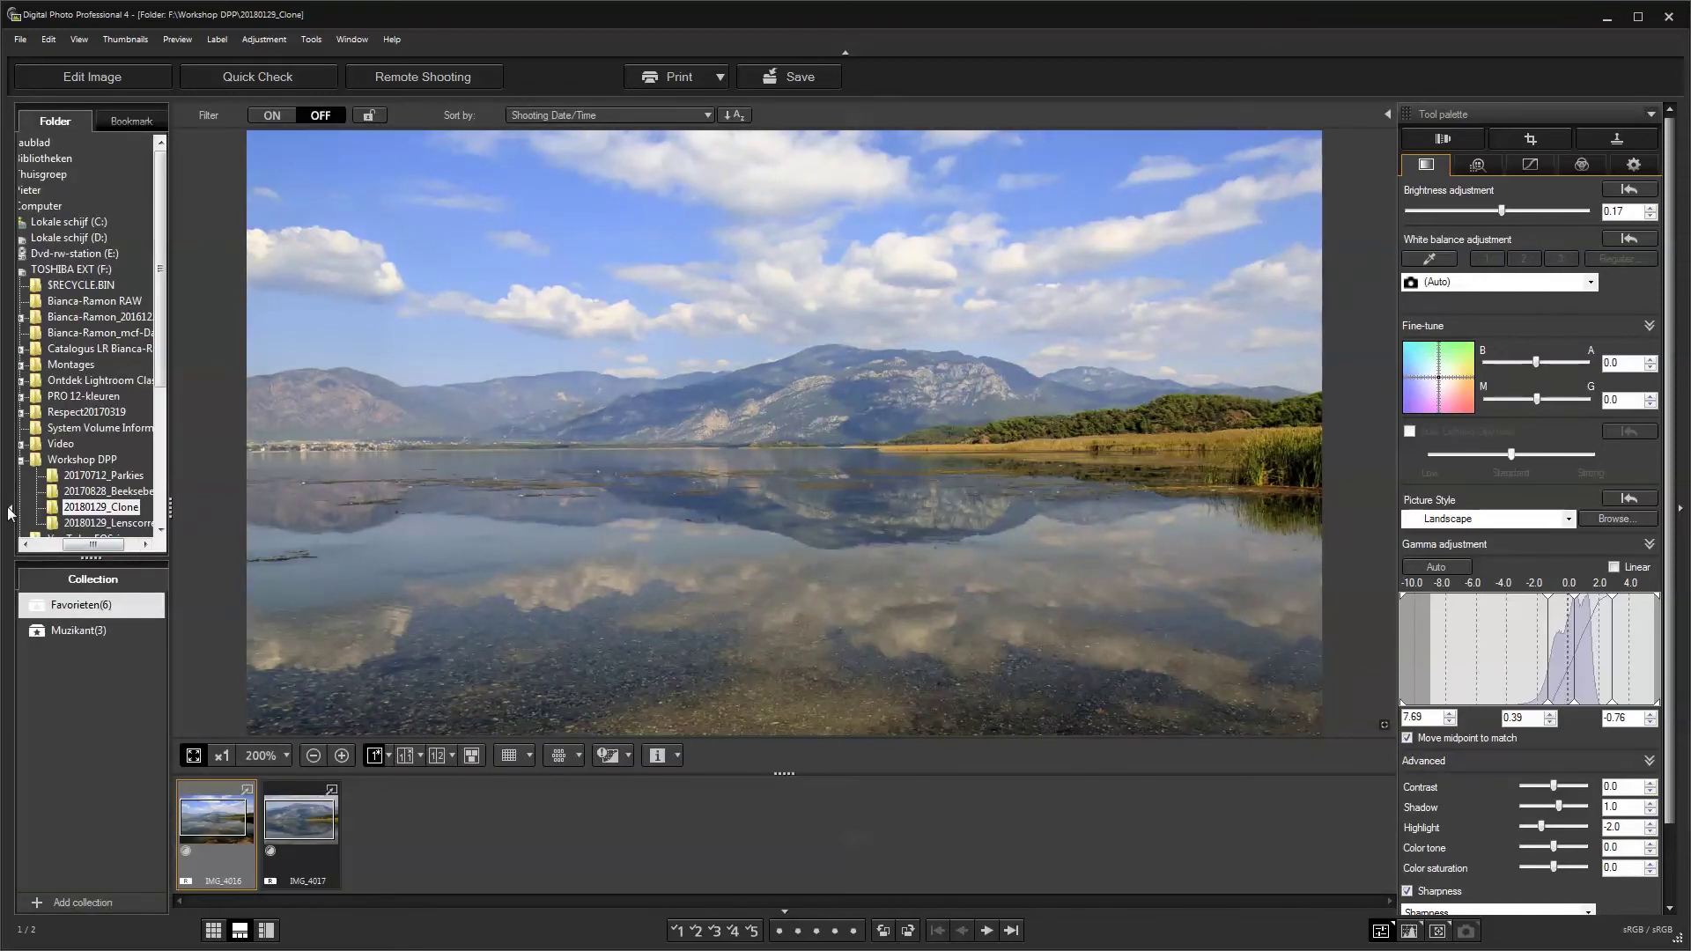
click(11, 510)
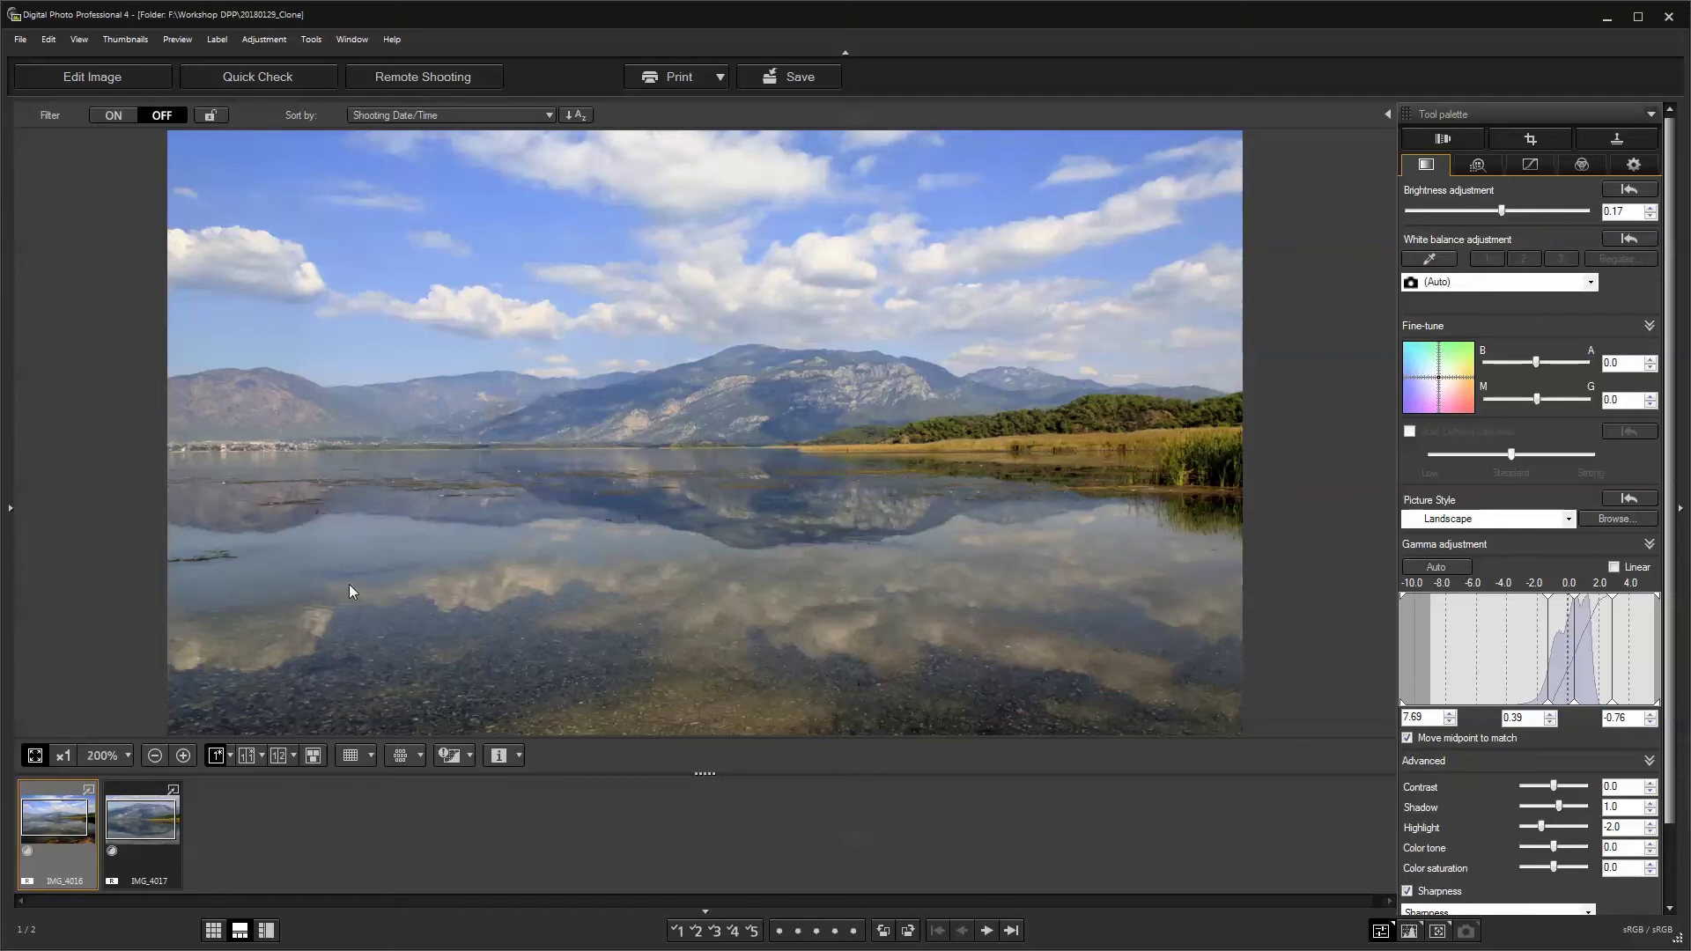
- Start Convert and save for IMG_4016 and set the output file type to Exif-JPEG (*.JPG)
click(20, 39)
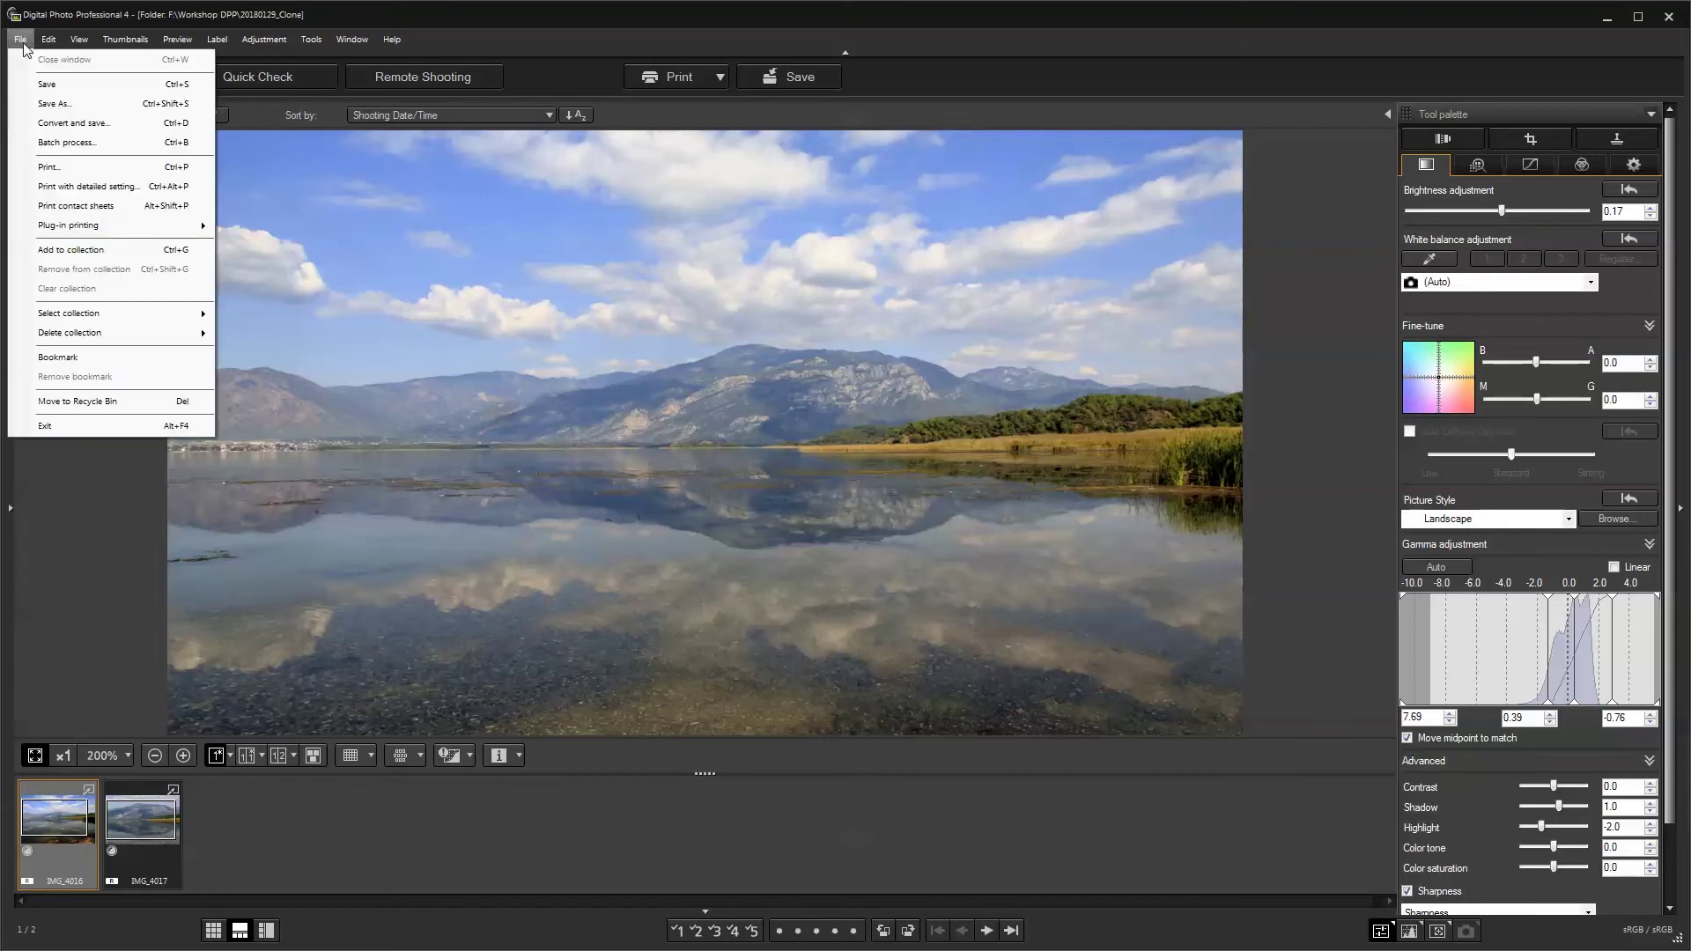
click(62, 124)
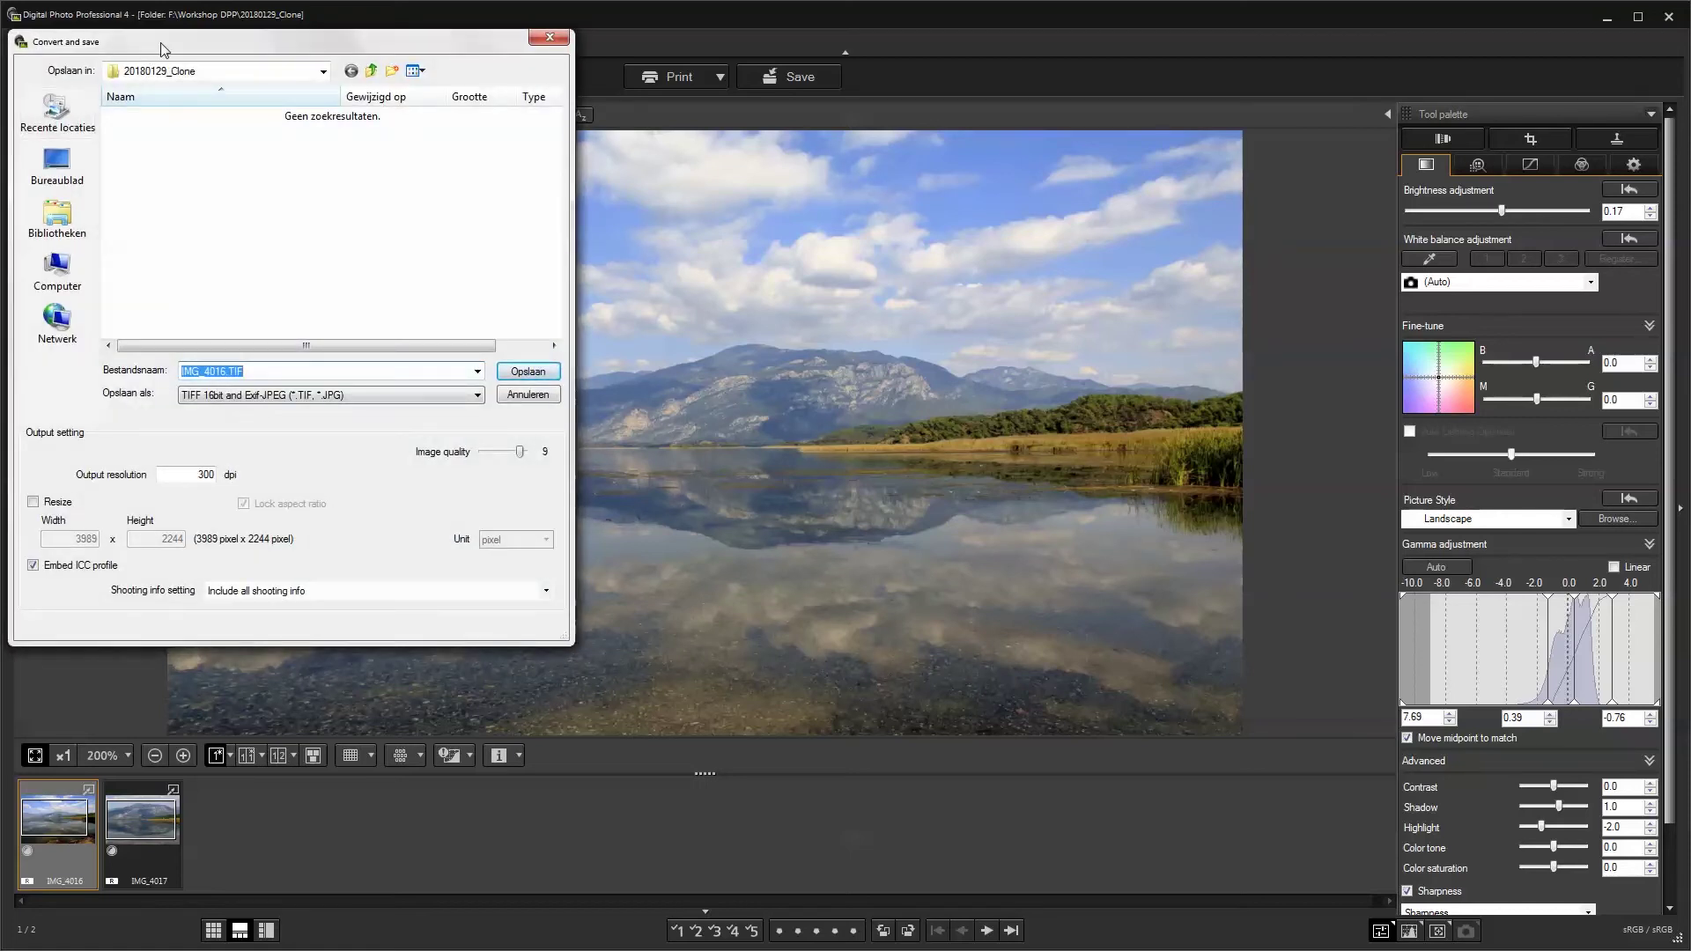
drag(161, 49, 757, 77)
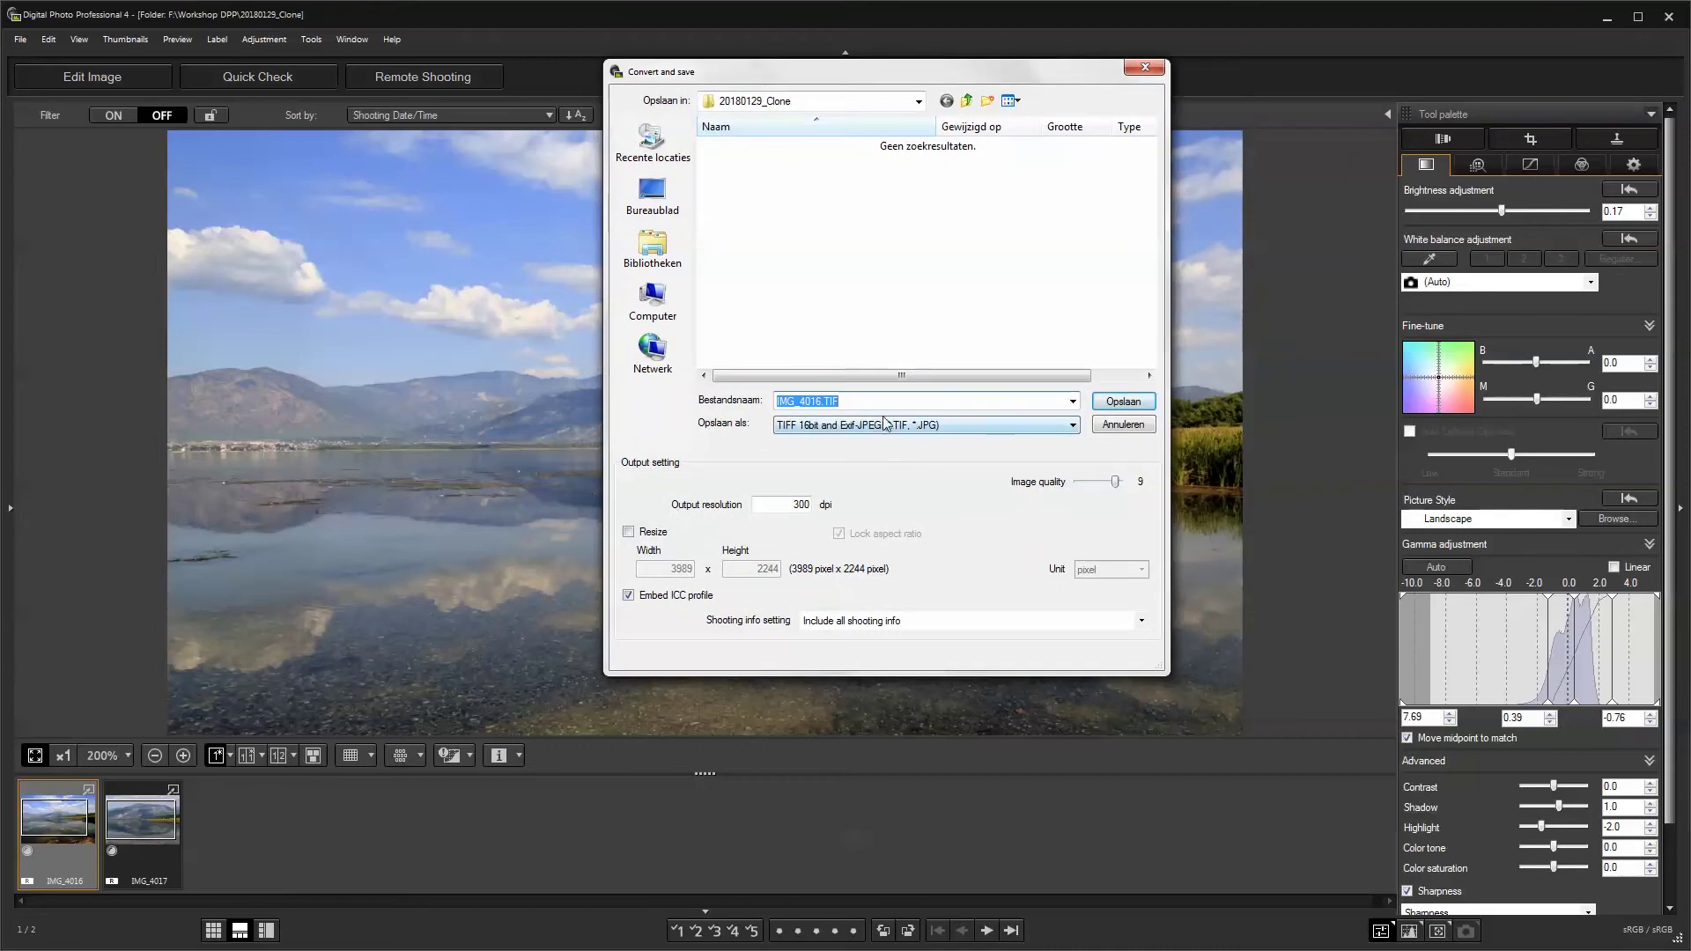
click(920, 425)
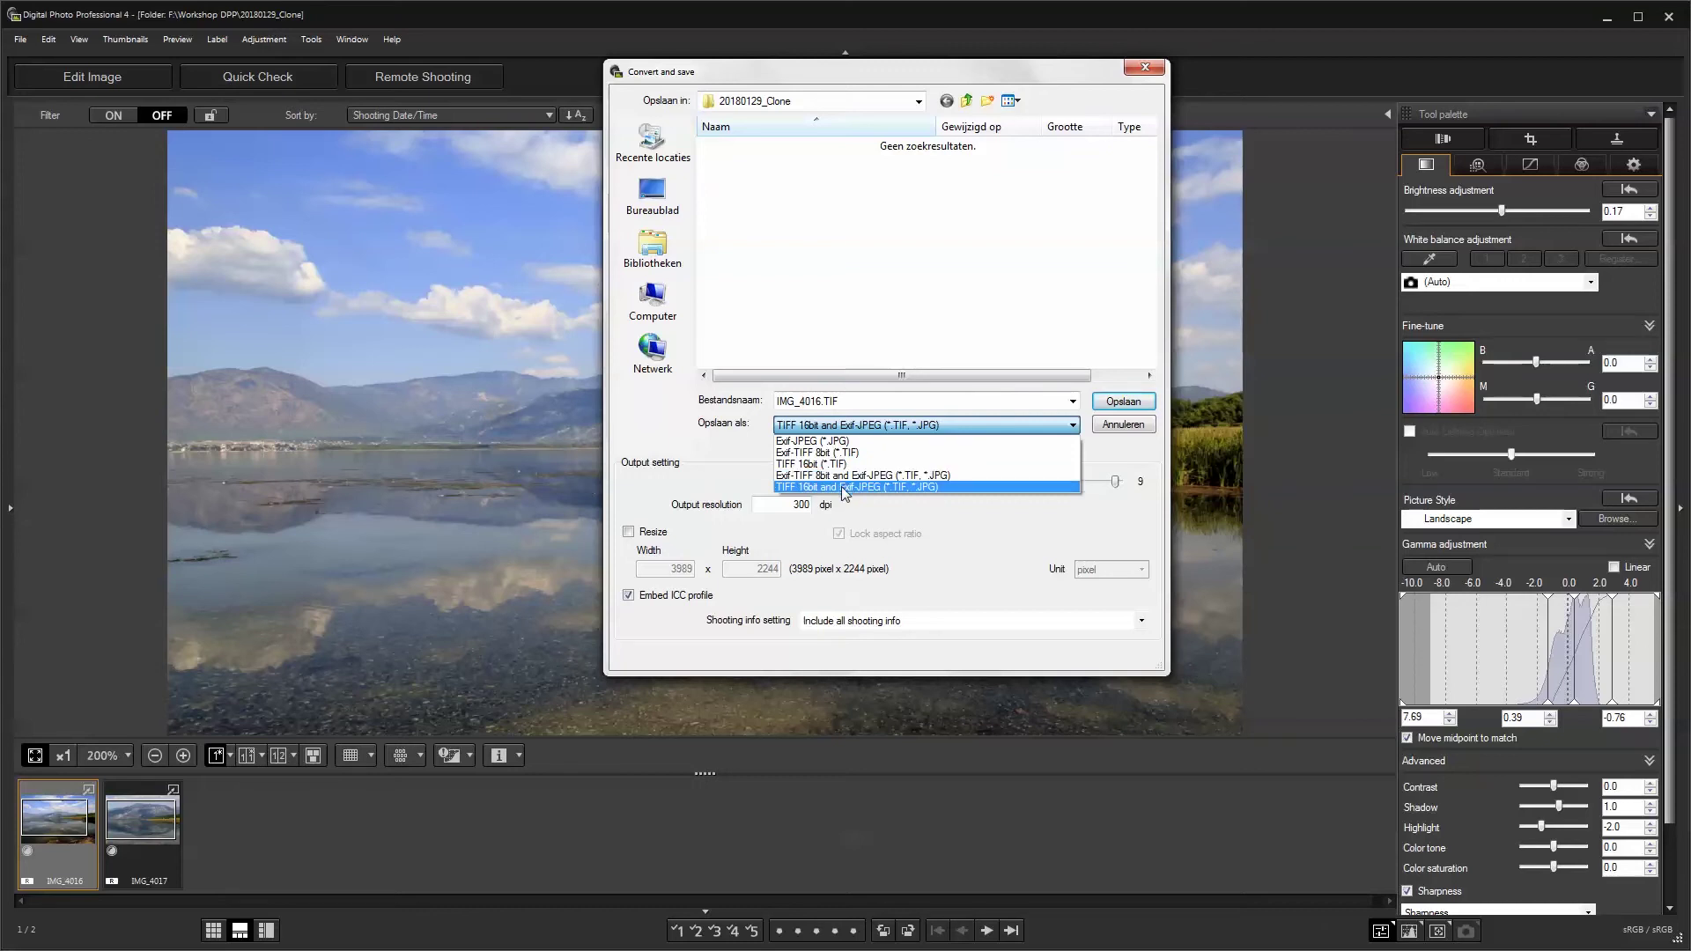
click(822, 441)
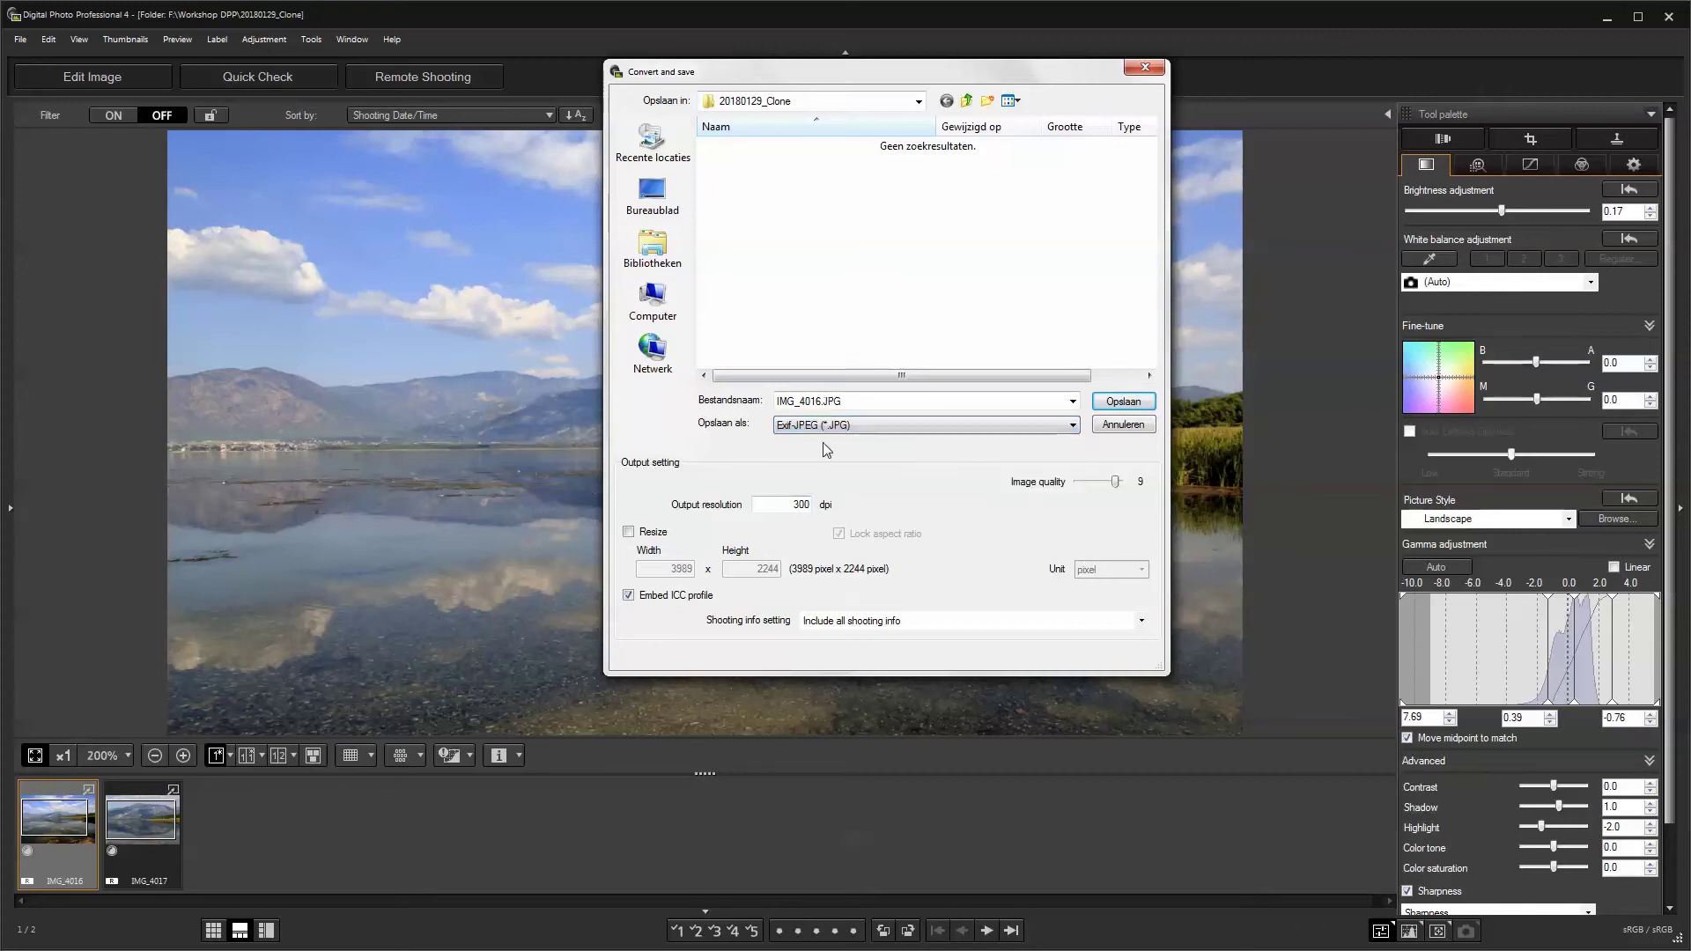
- Use image quality 9 and an output resolution of 300 dpi, and include all shooting info in the file
mouse_move(1116, 483)
mouse_down()
mouse_move(1080, 479)
mouse_move(1116, 488)
mouse_up()
drag(777, 505, 827, 509)
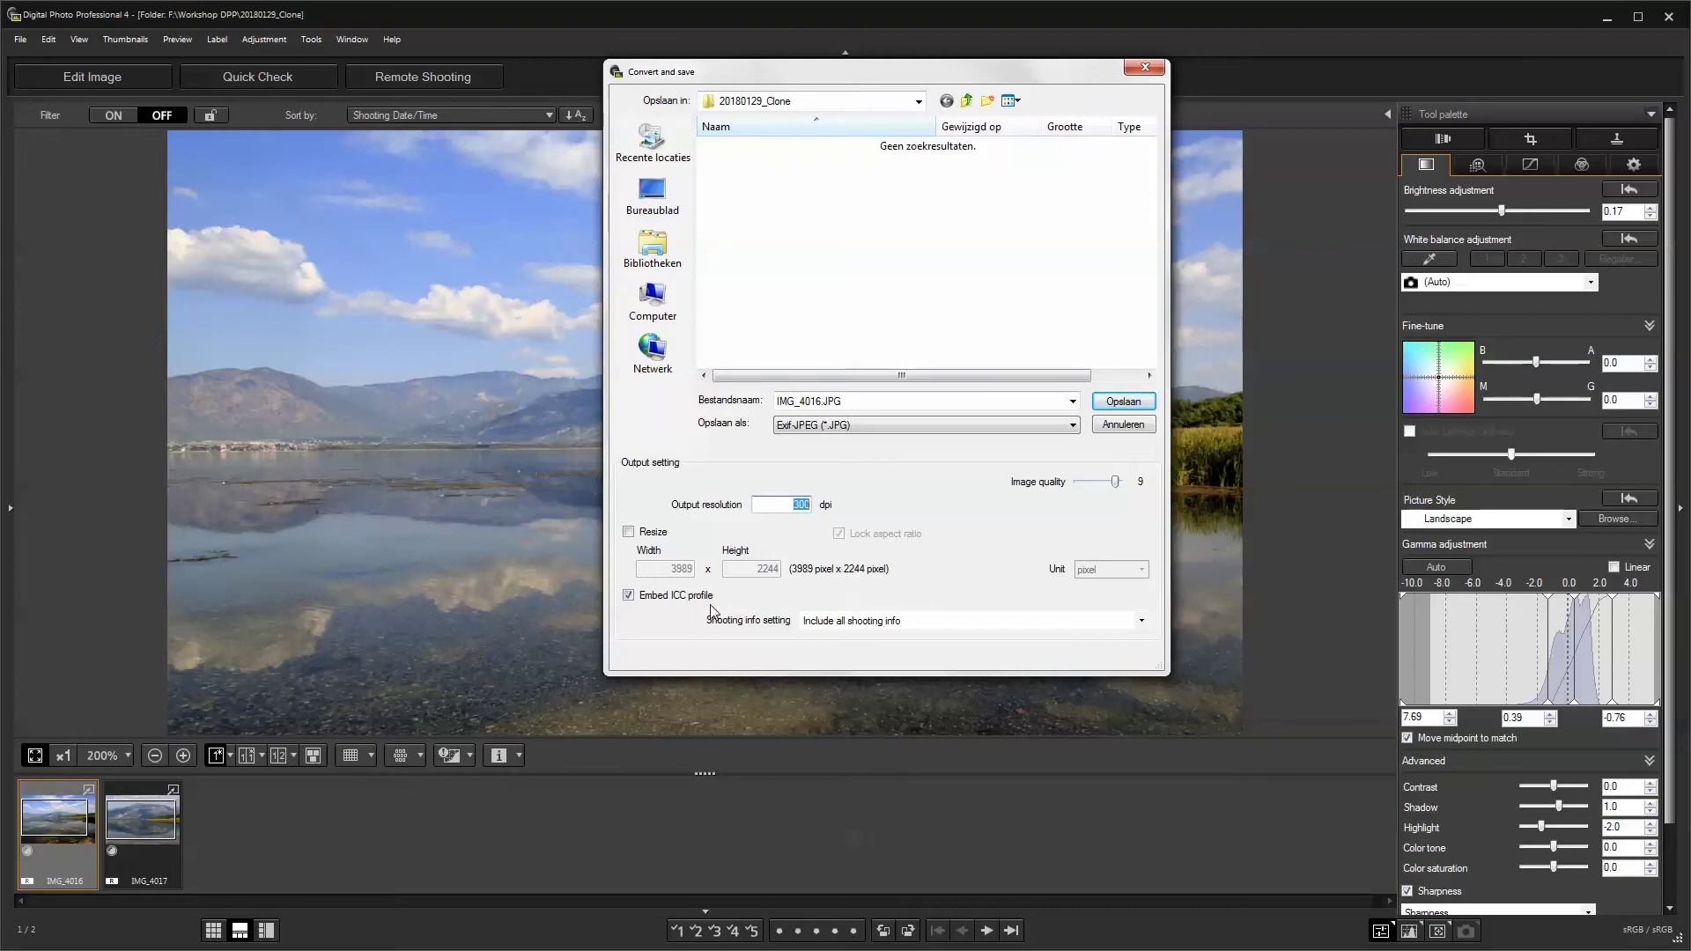
click(875, 624)
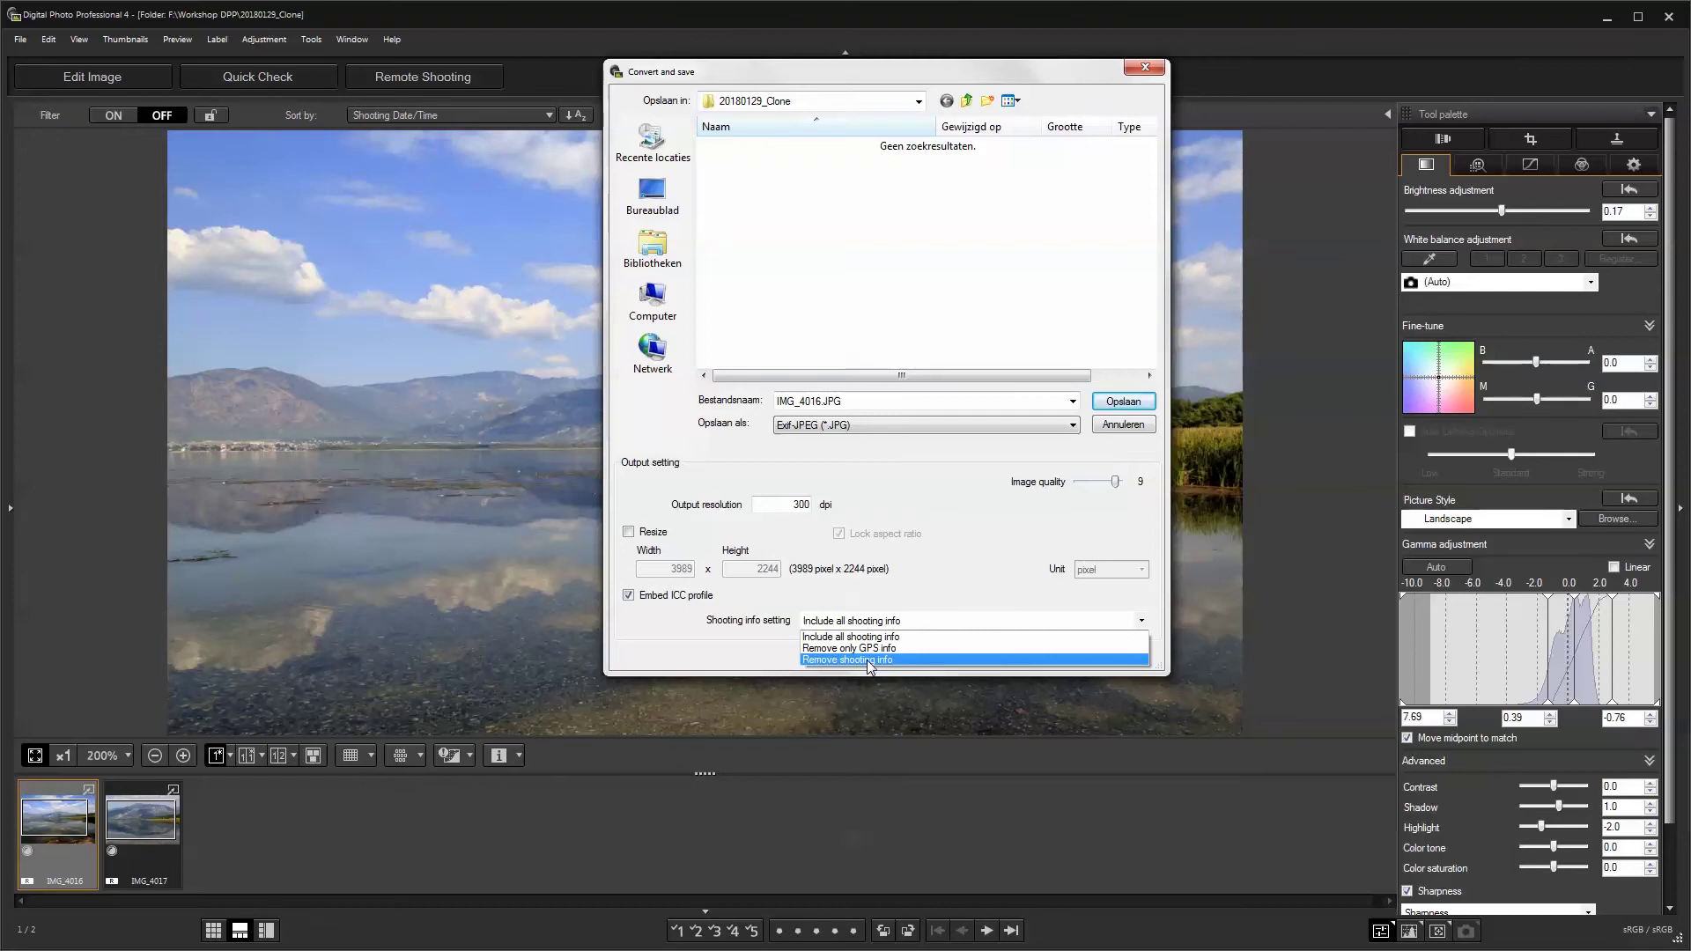
click(868, 636)
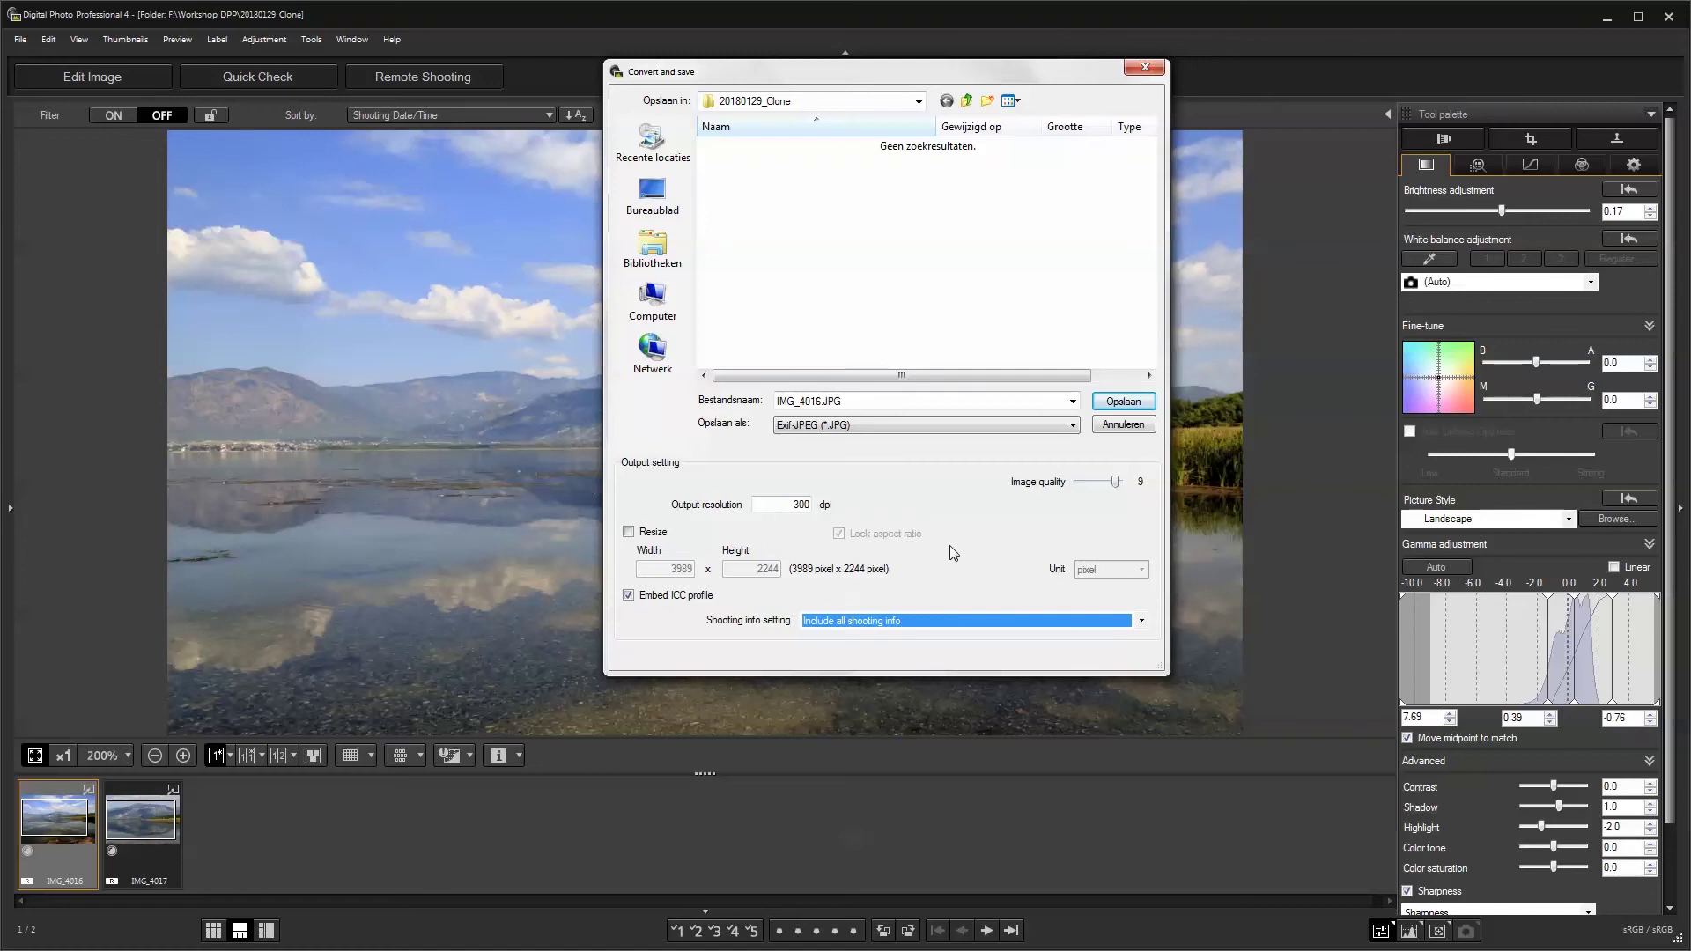
- Save the converted IMG_4016.JPG to the desktop (Bureaublad) and close the finished processing dialog
click(664, 199)
click(1138, 403)
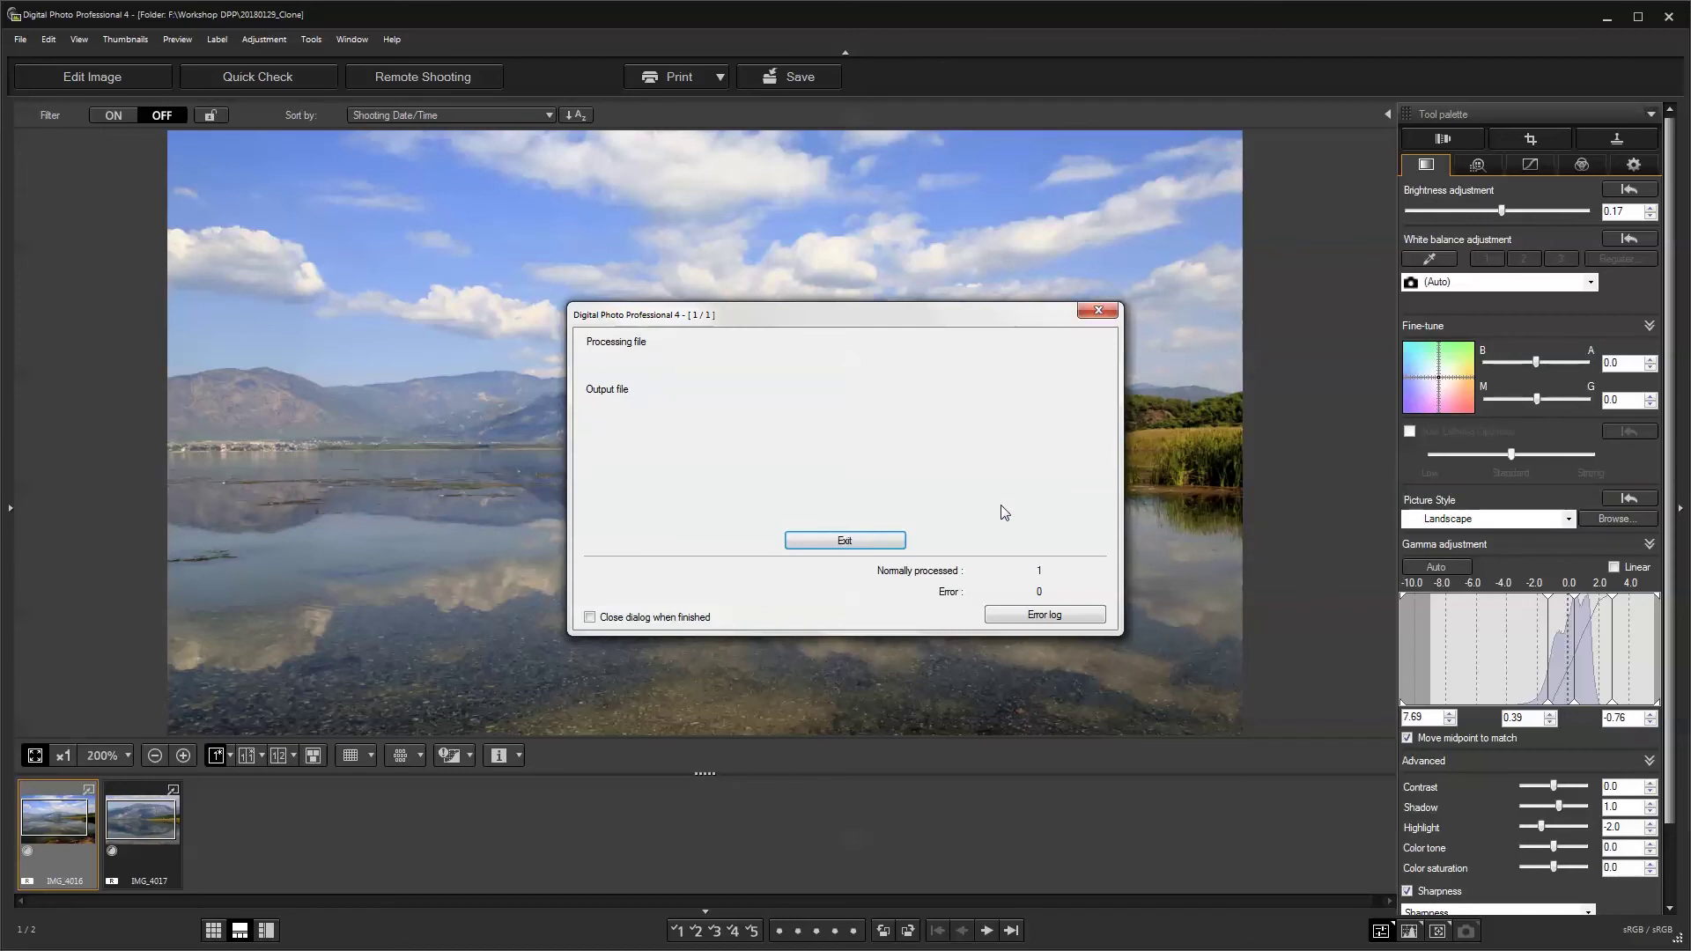
click(832, 541)
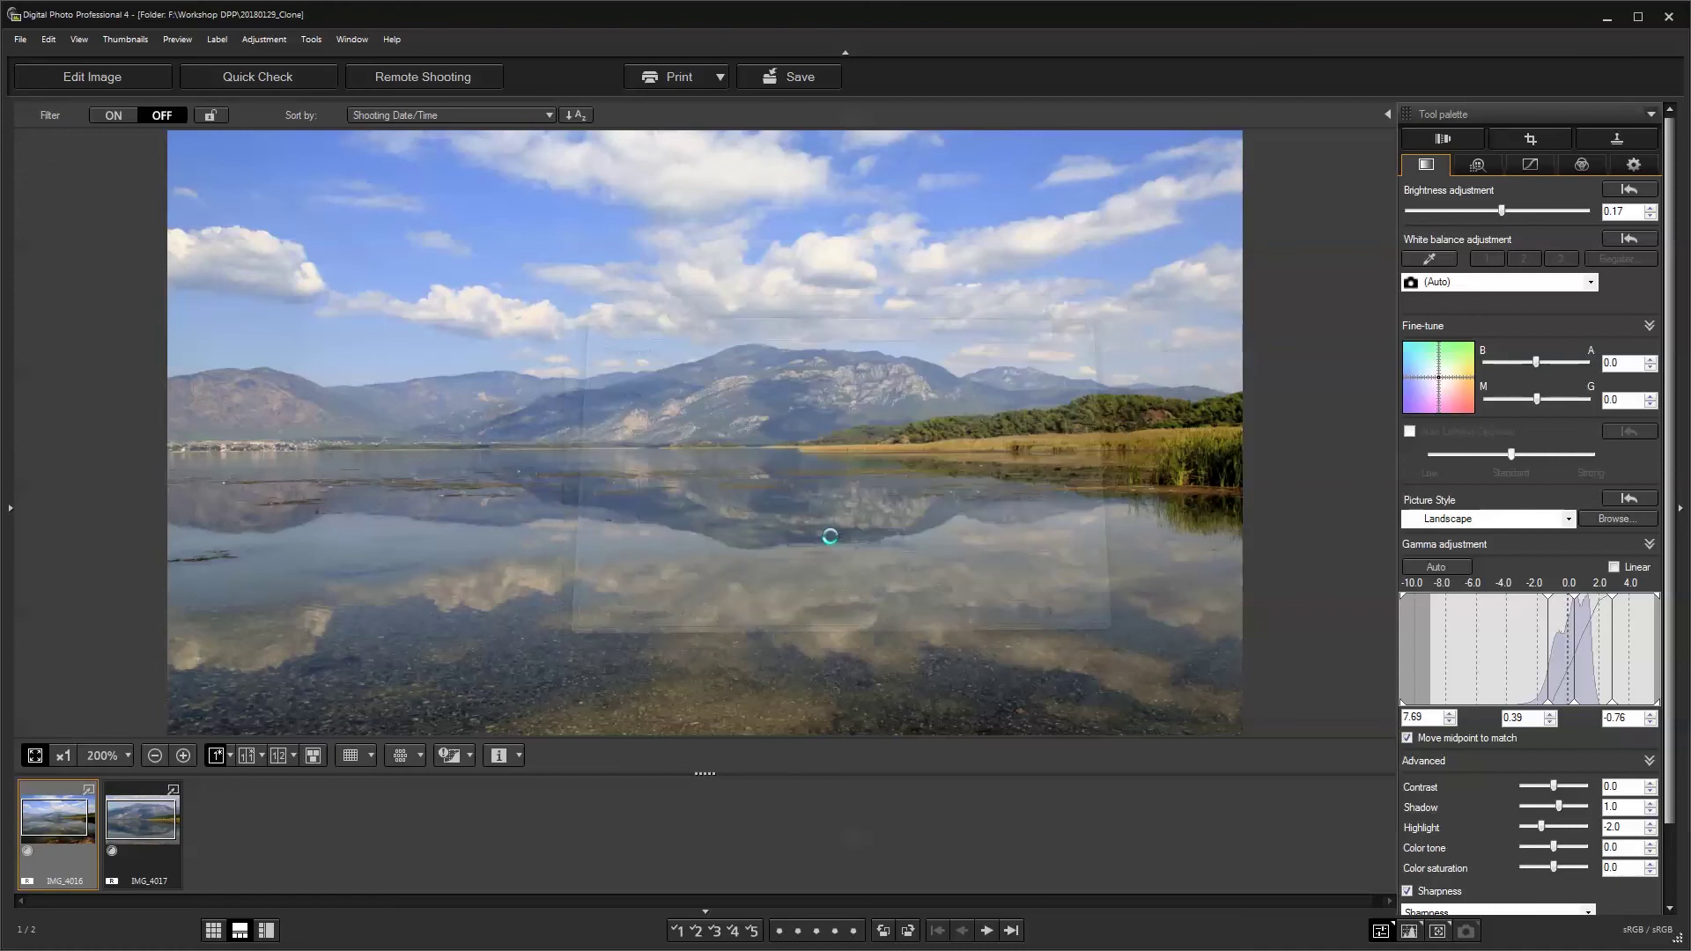
- Batch process IMG_4016 and IMG_4017 as Exif-JPEG files into the Desktop folder, creating storage subfolders for each file type
click(137, 828)
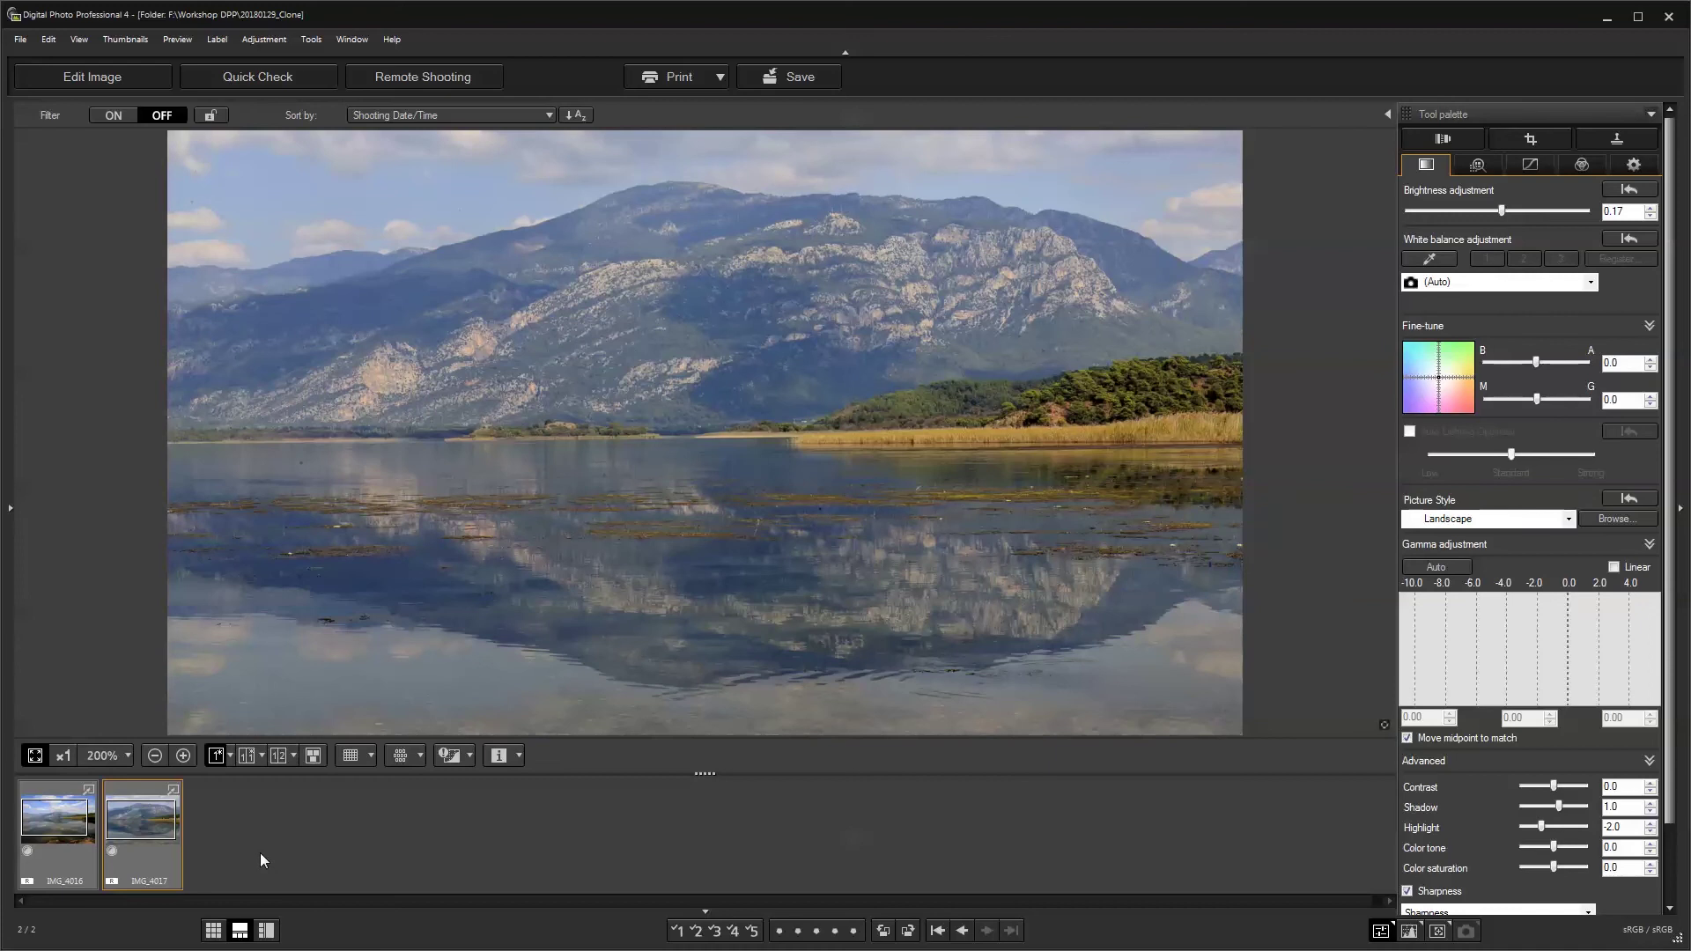
click(20, 40)
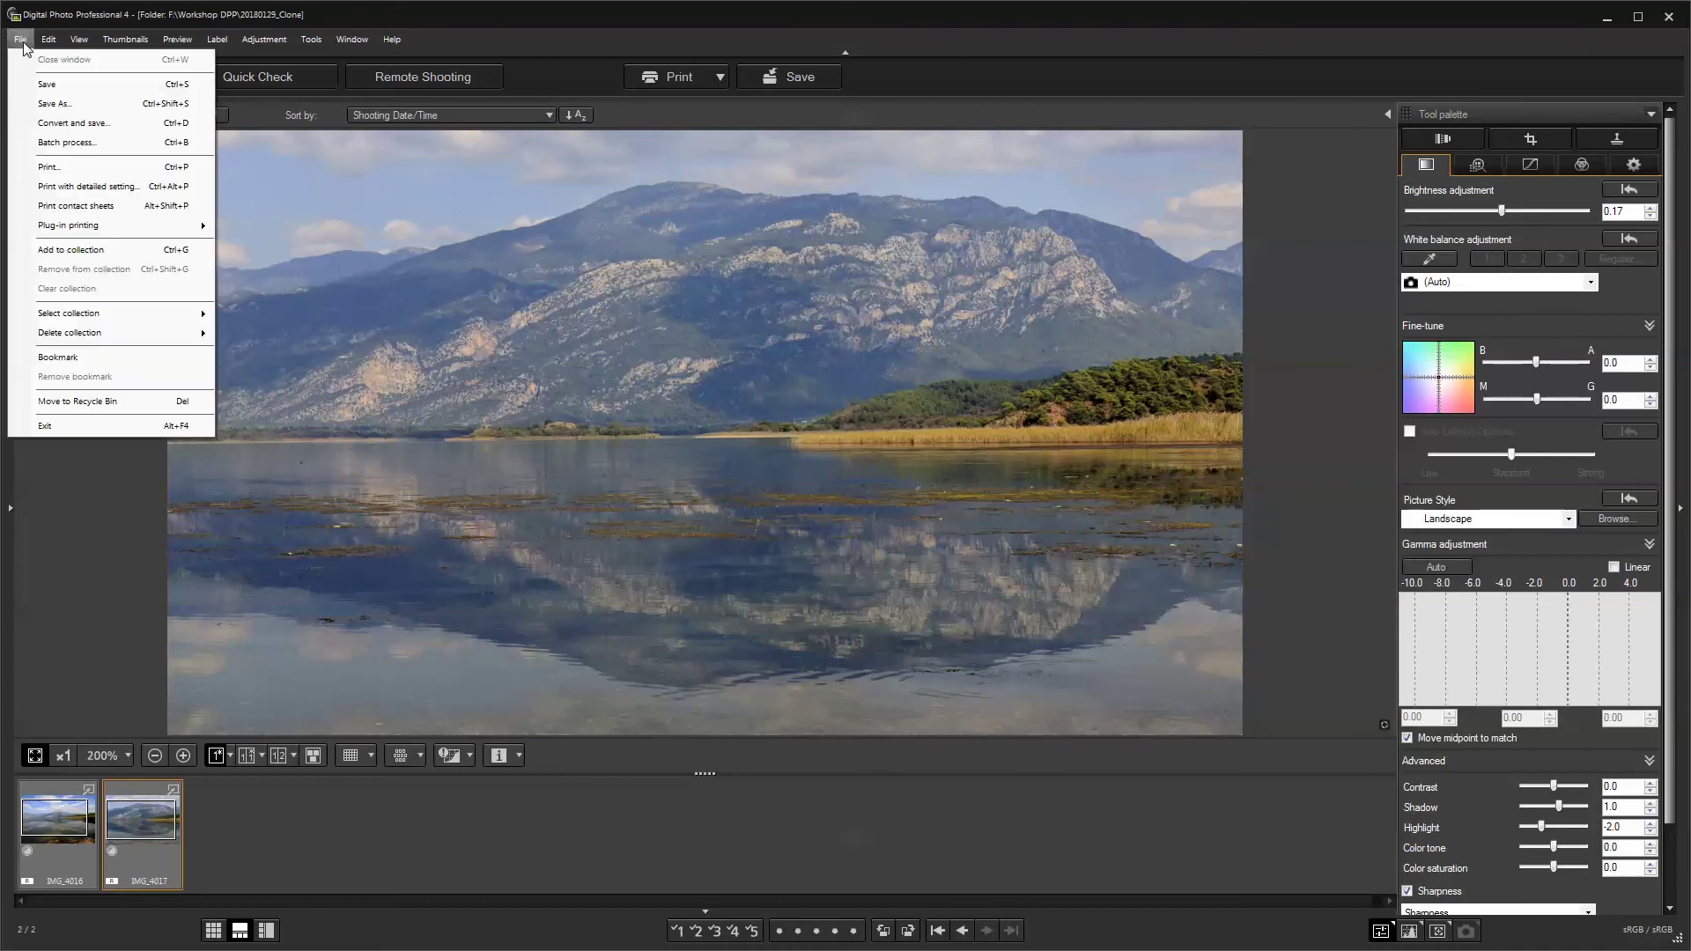
click(58, 143)
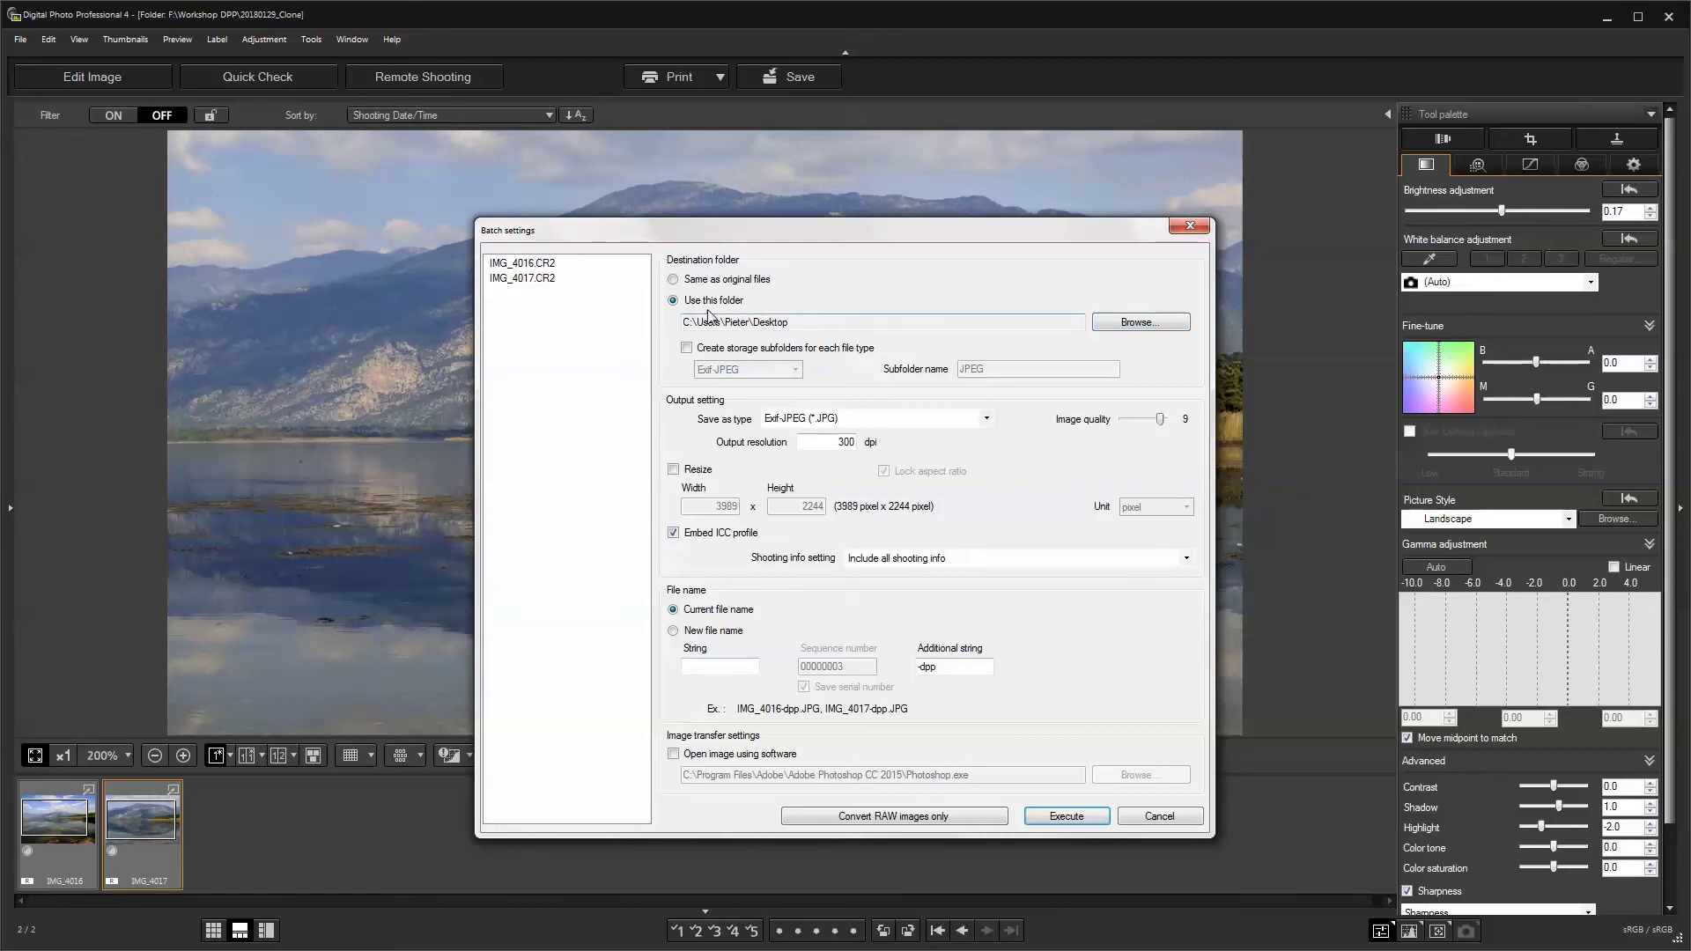
click(686, 348)
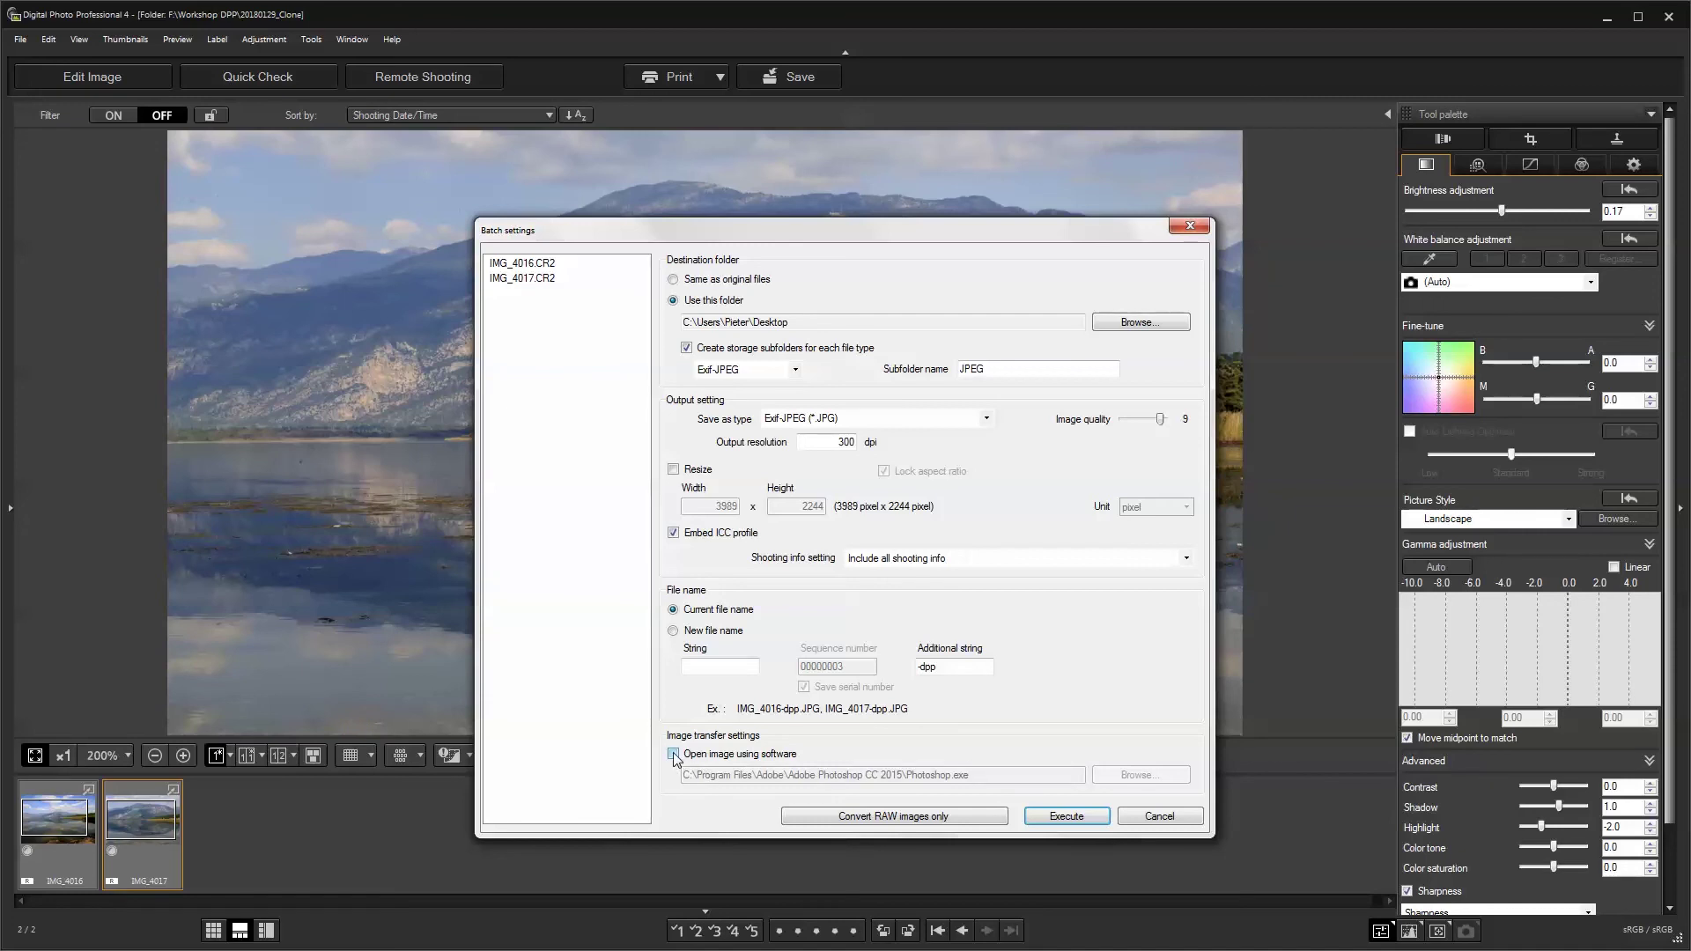
click(1066, 817)
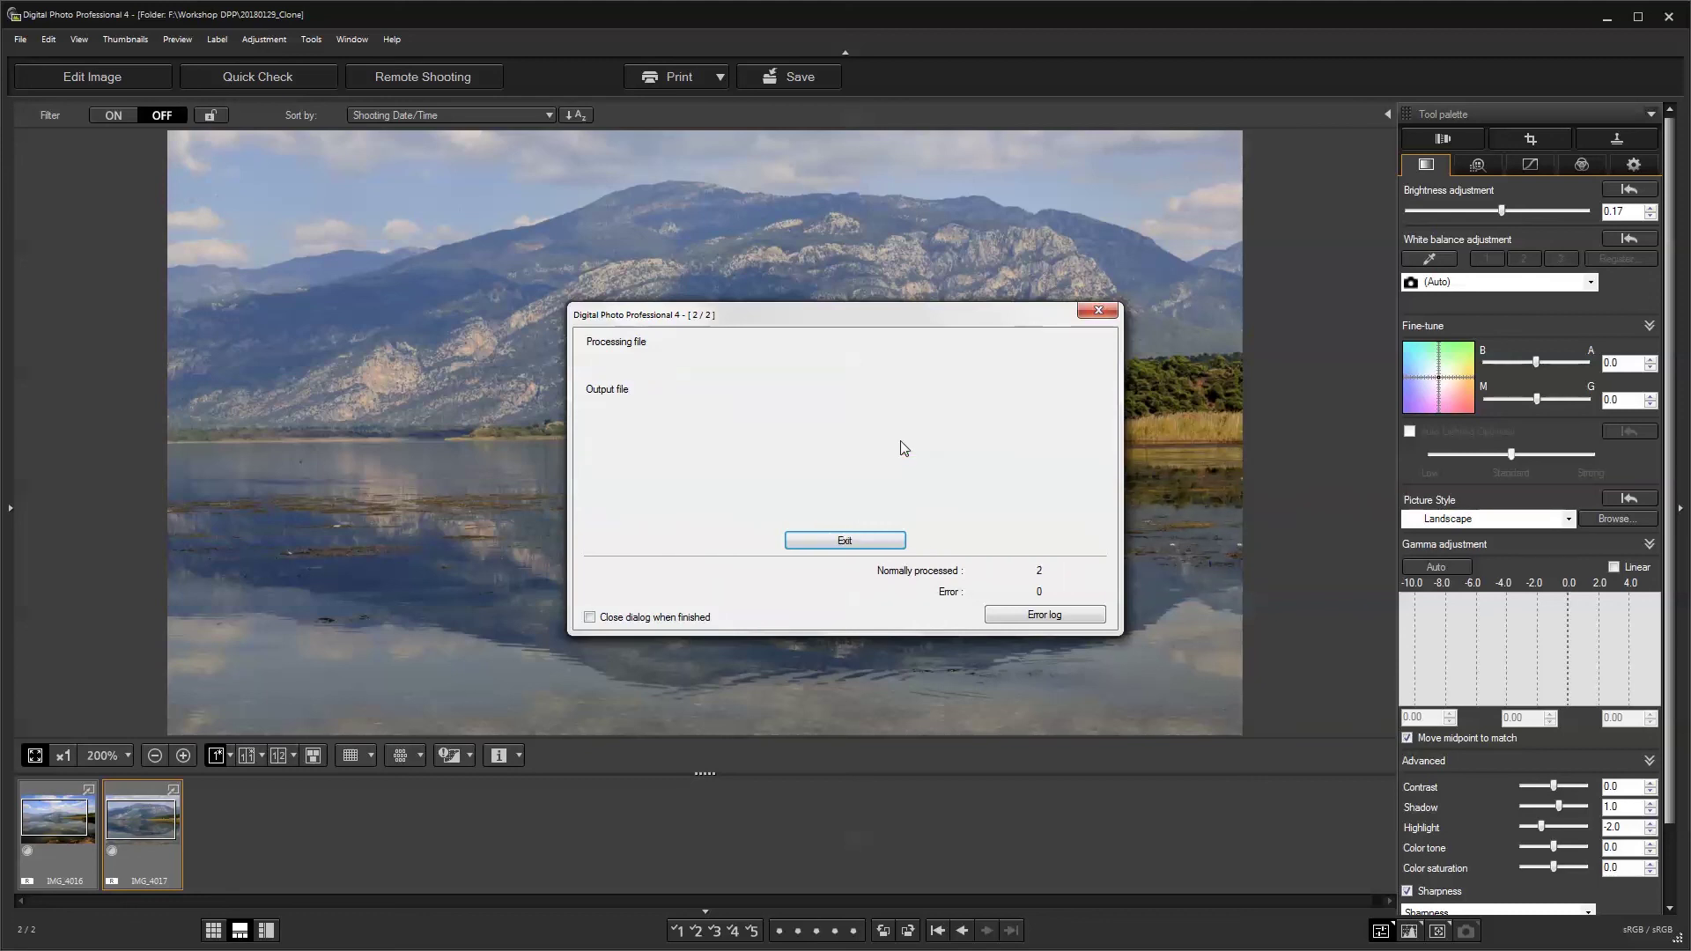
click(866, 543)
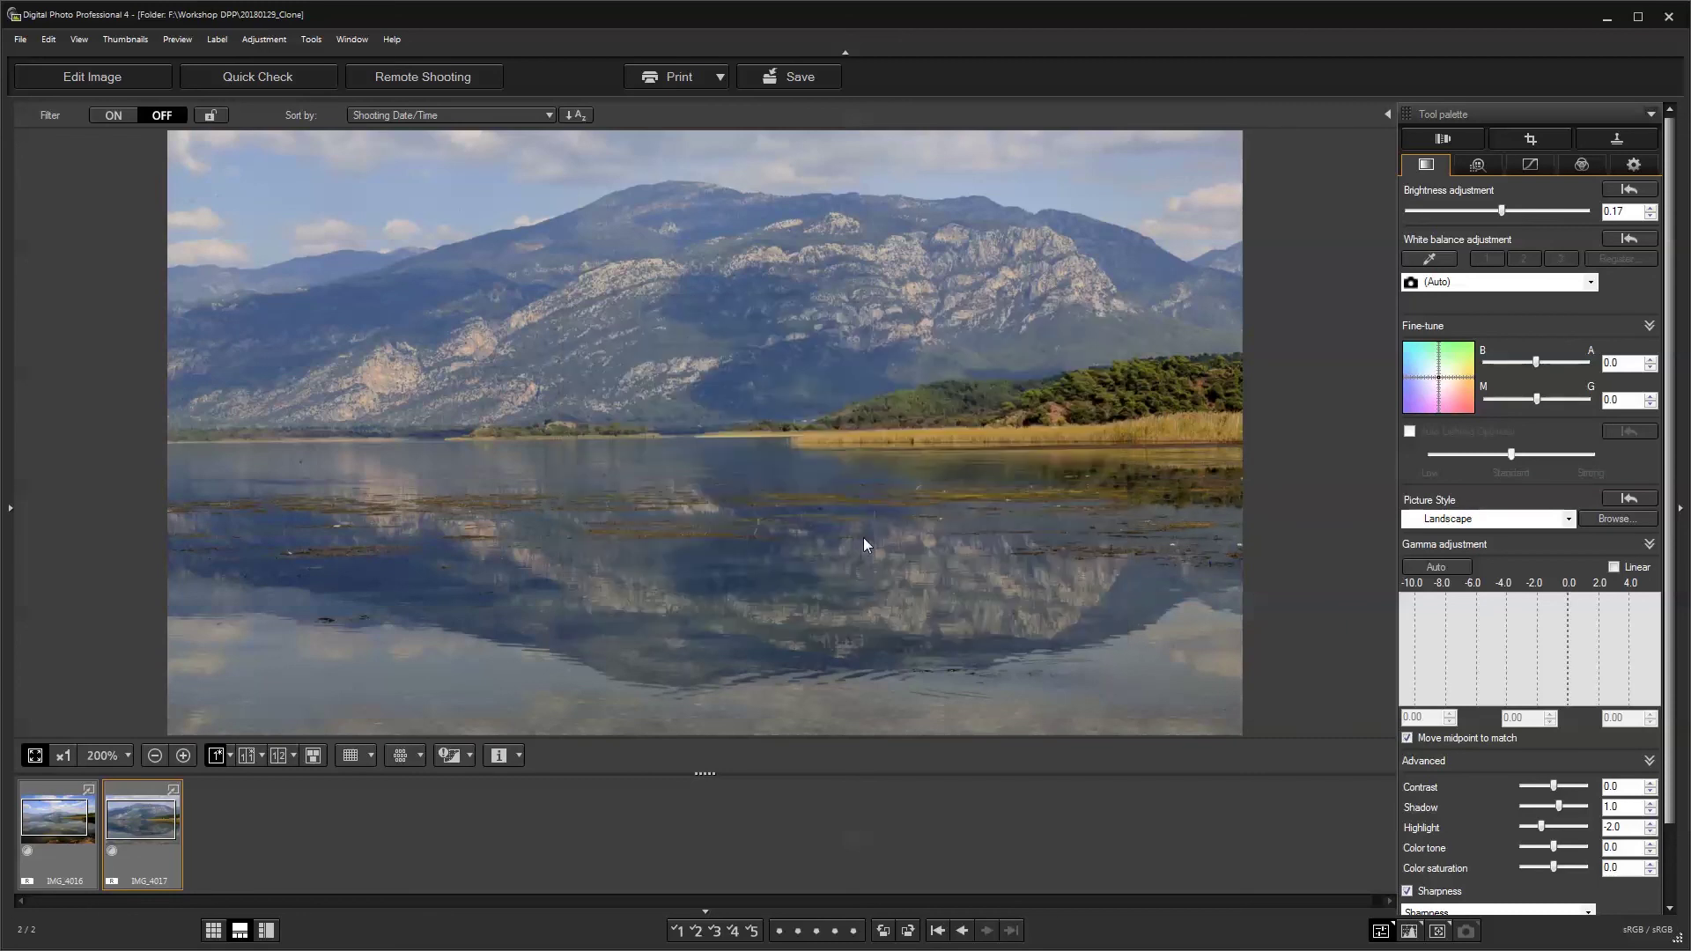